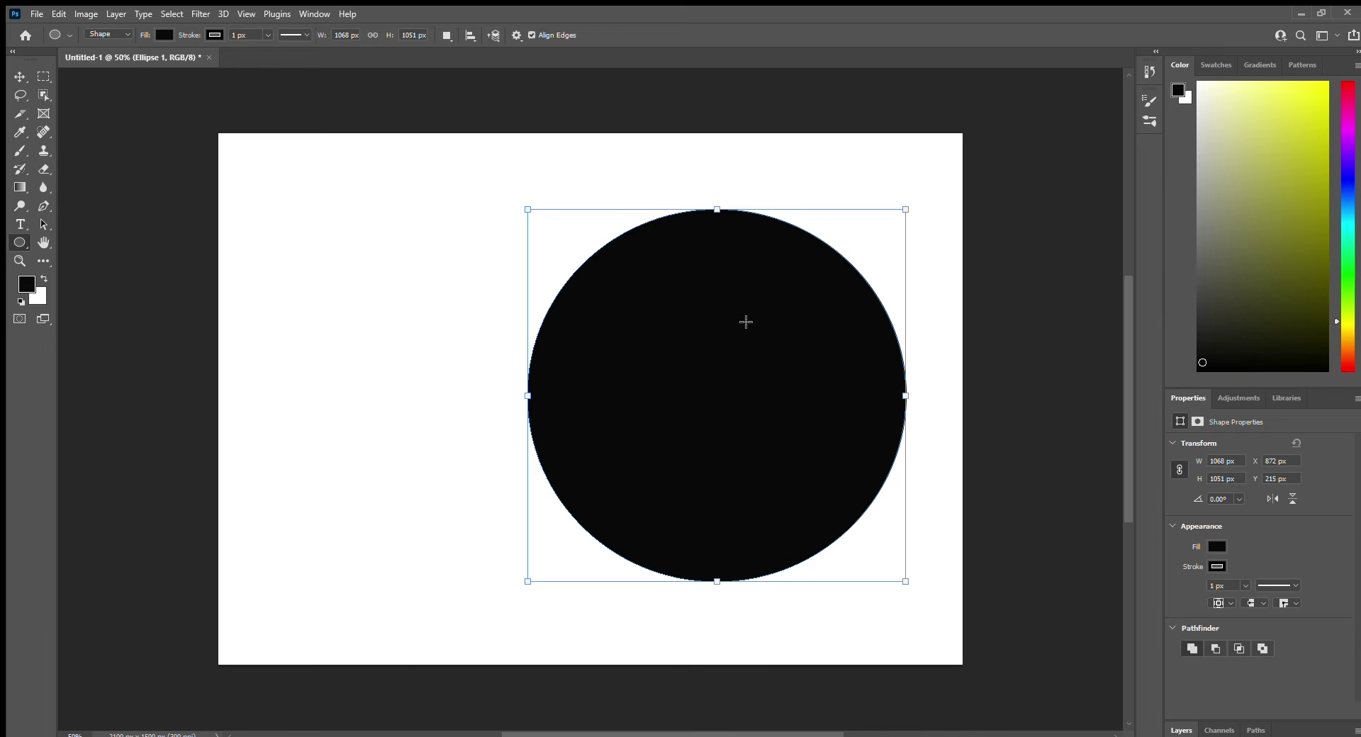
# - Centre the black circle on the 2100 × 1500 px canvas and deselect it
pyautogui.click(20, 76)
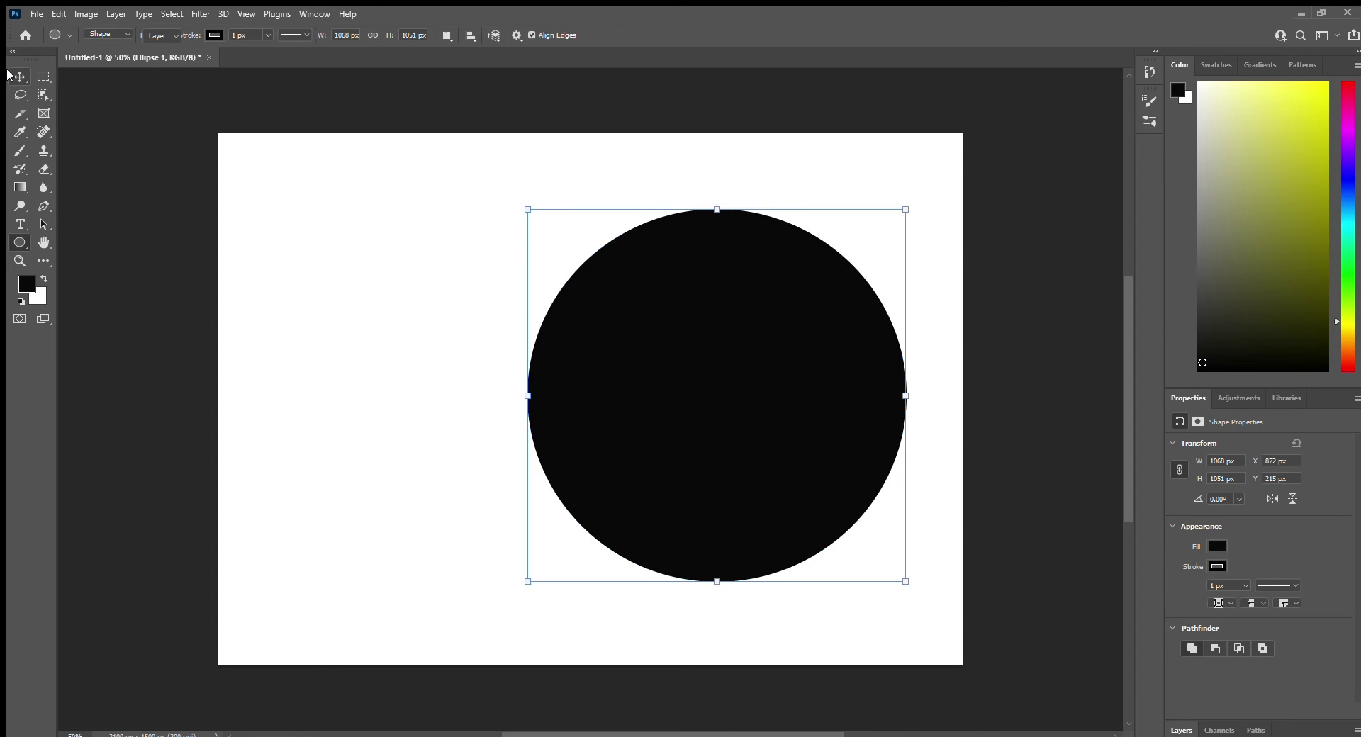
pyautogui.moveTo(631, 346); pyautogui.dragTo(514, 359)
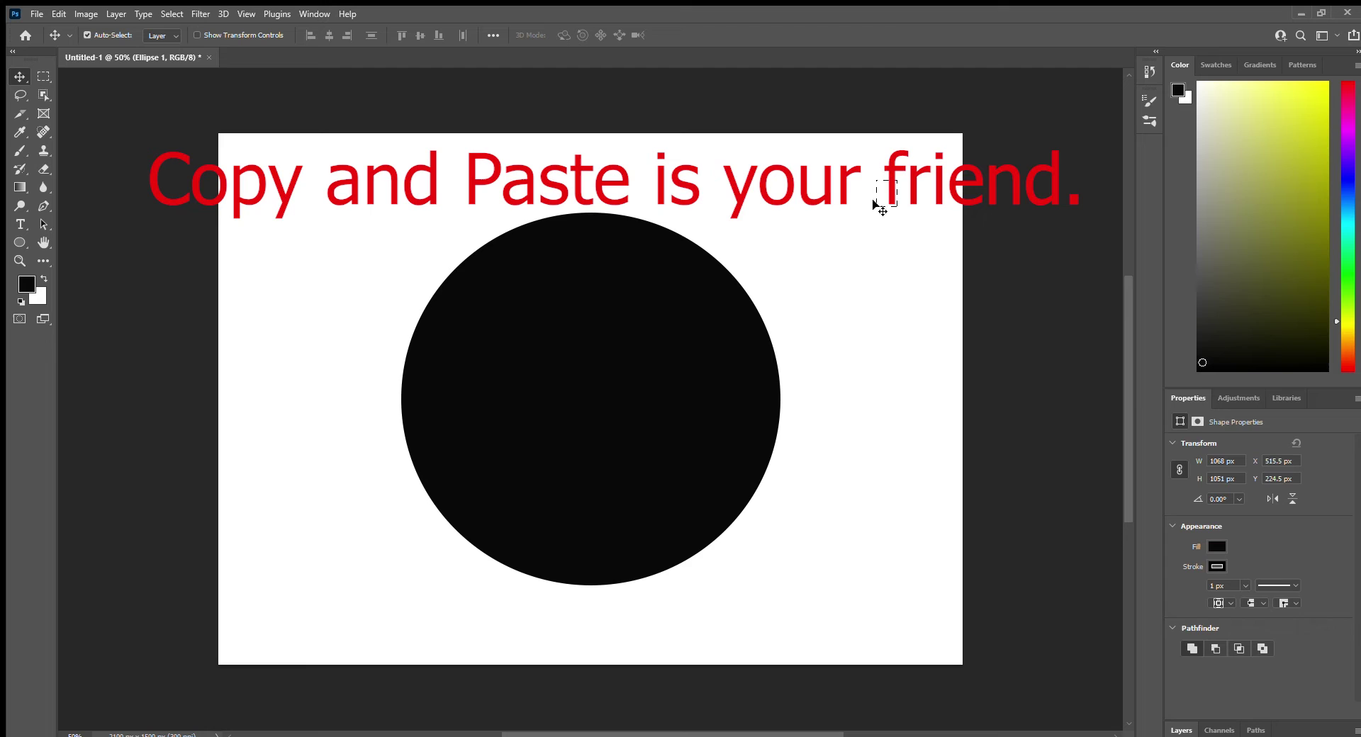
pyautogui.click(900, 191)
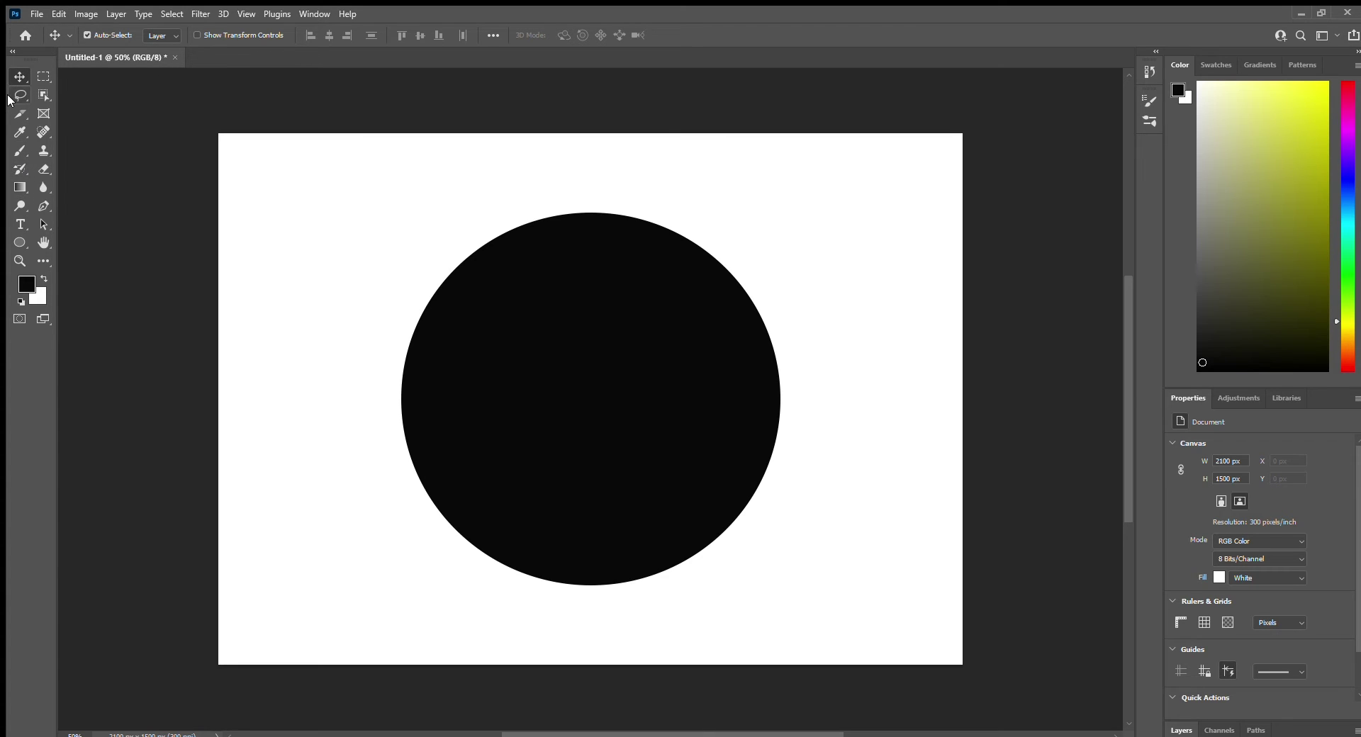
# - Draw a wide, thin 1878 × 235 px black ellipse and drag it across the circle's middle
pyautogui.click(19, 241)
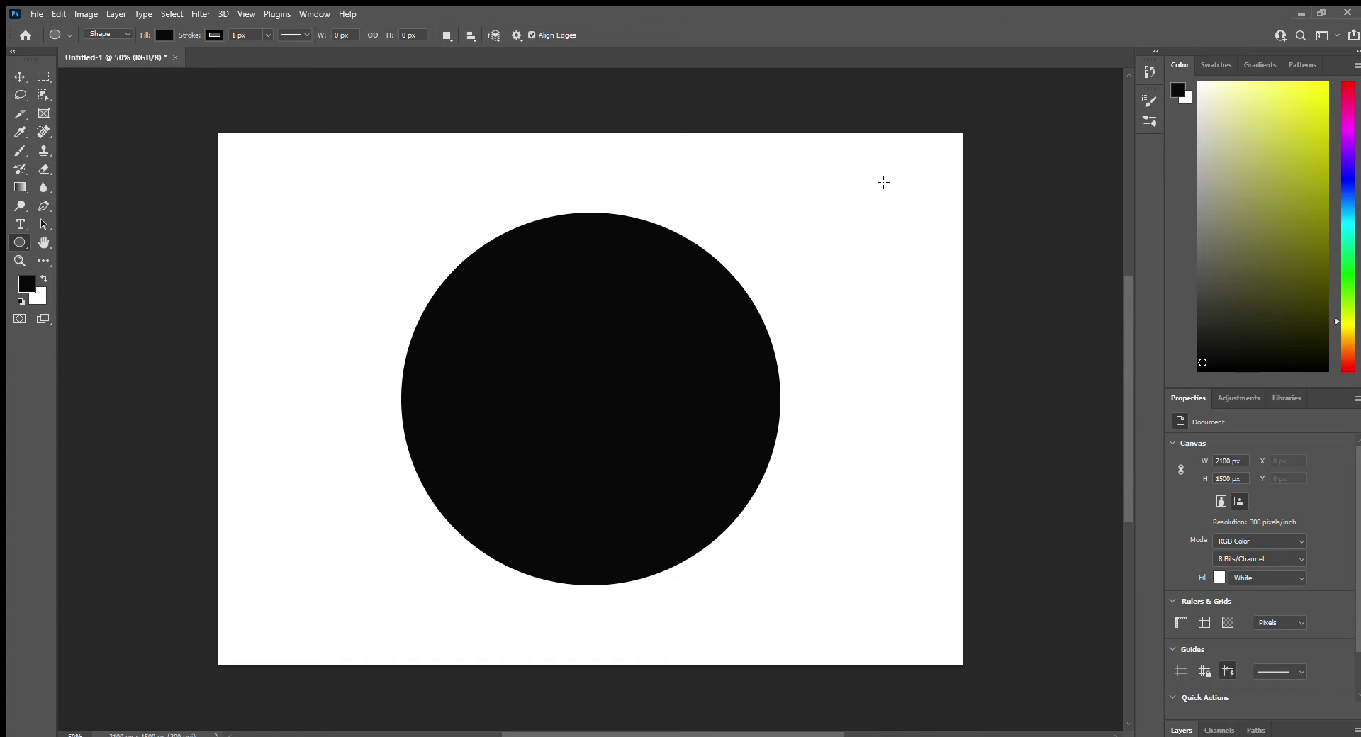
pyautogui.moveTo(884, 182); pyautogui.dragTo(217, 265)
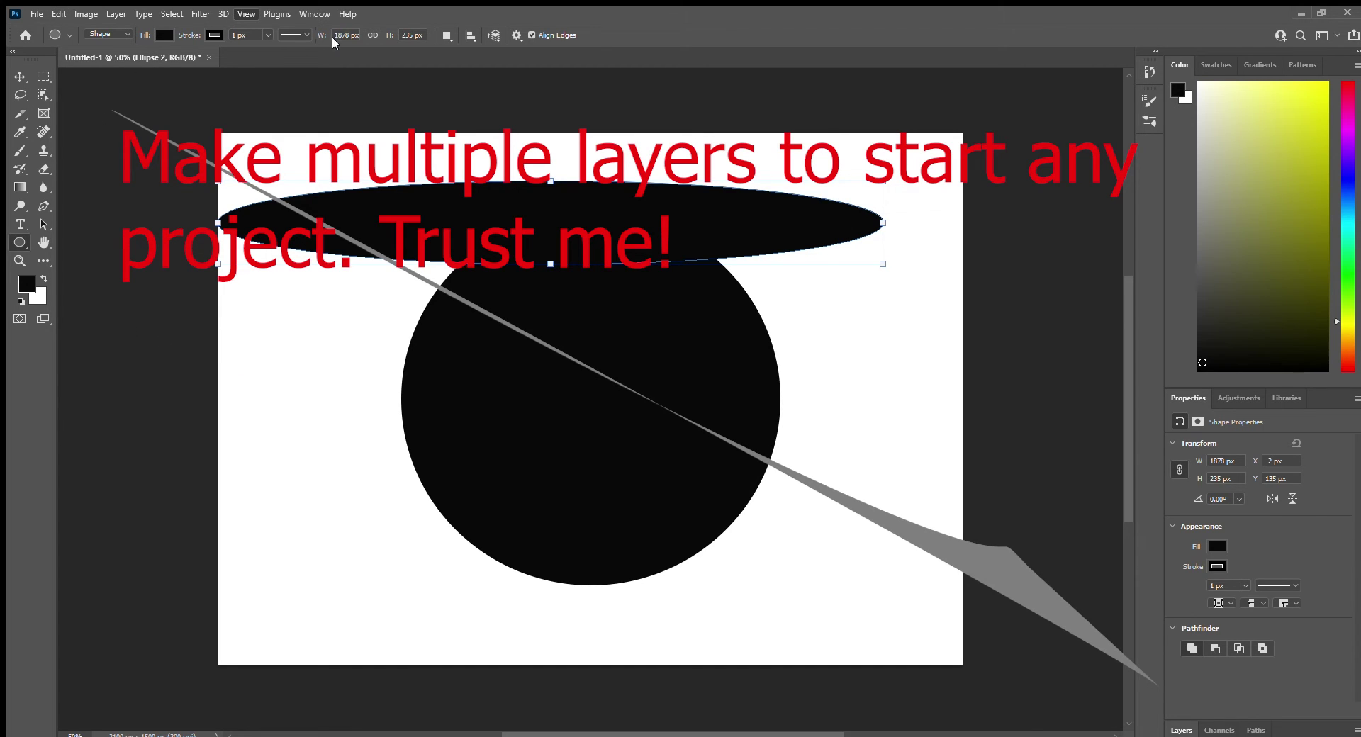
pyautogui.click(6, 71)
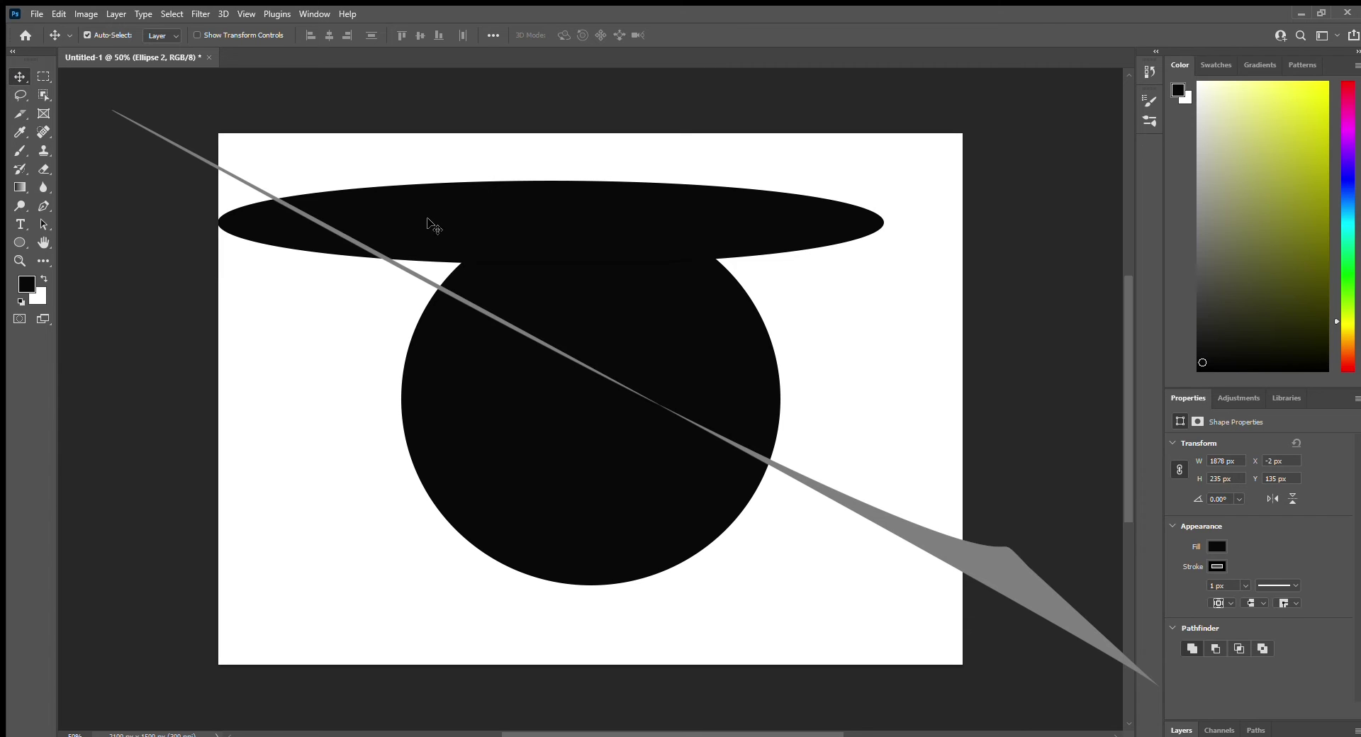
pyautogui.moveTo(428, 217); pyautogui.dragTo(441, 393)
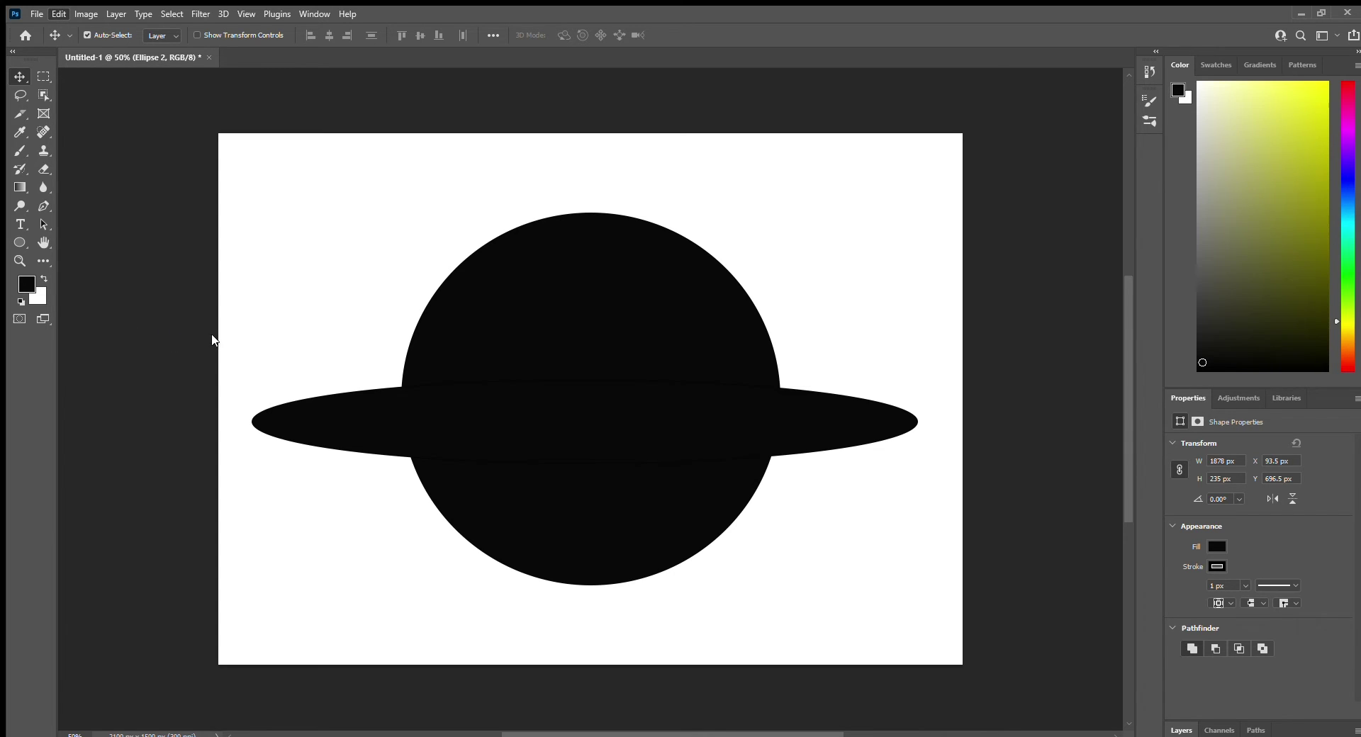
# - Rotate the ring ellipse about −32° so it rises to the right
pyautogui.hotkey('ctrl', 't')
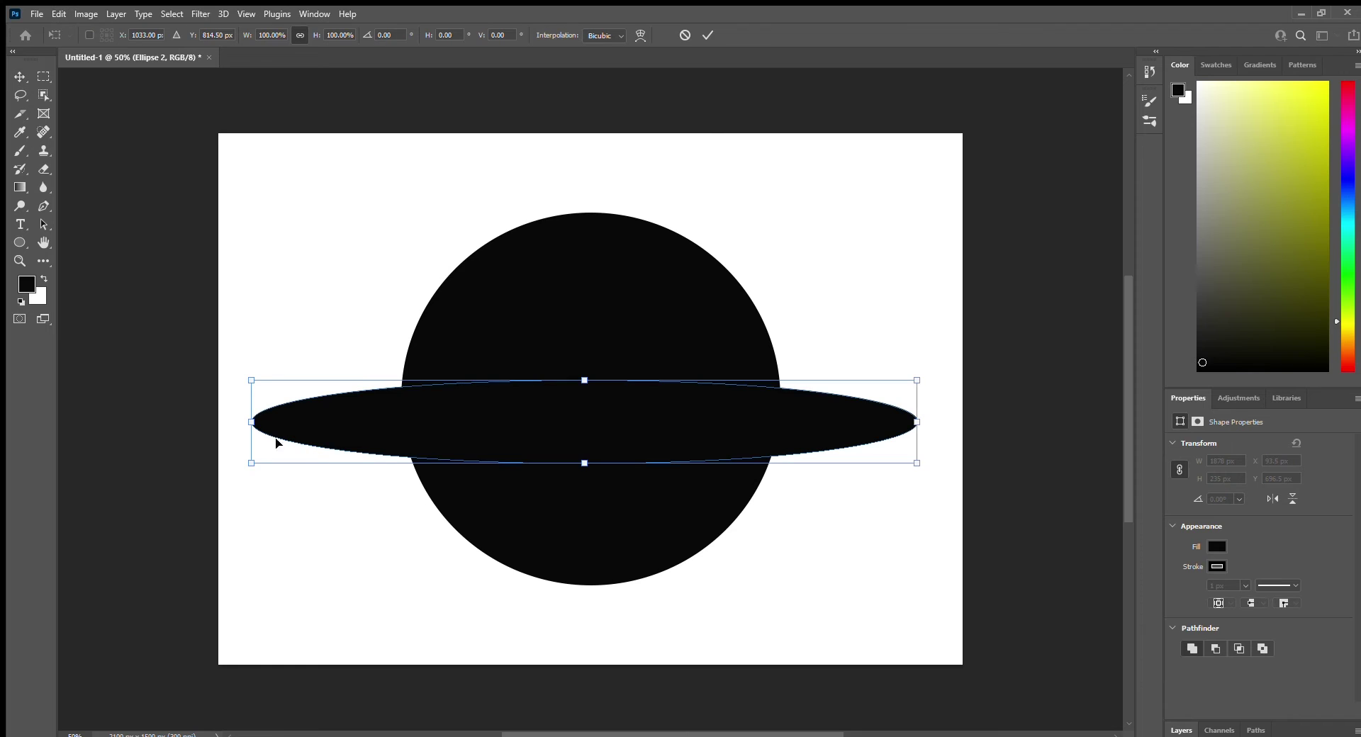
pyautogui.moveTo(250, 464); pyautogui.dragTo(316, 646)
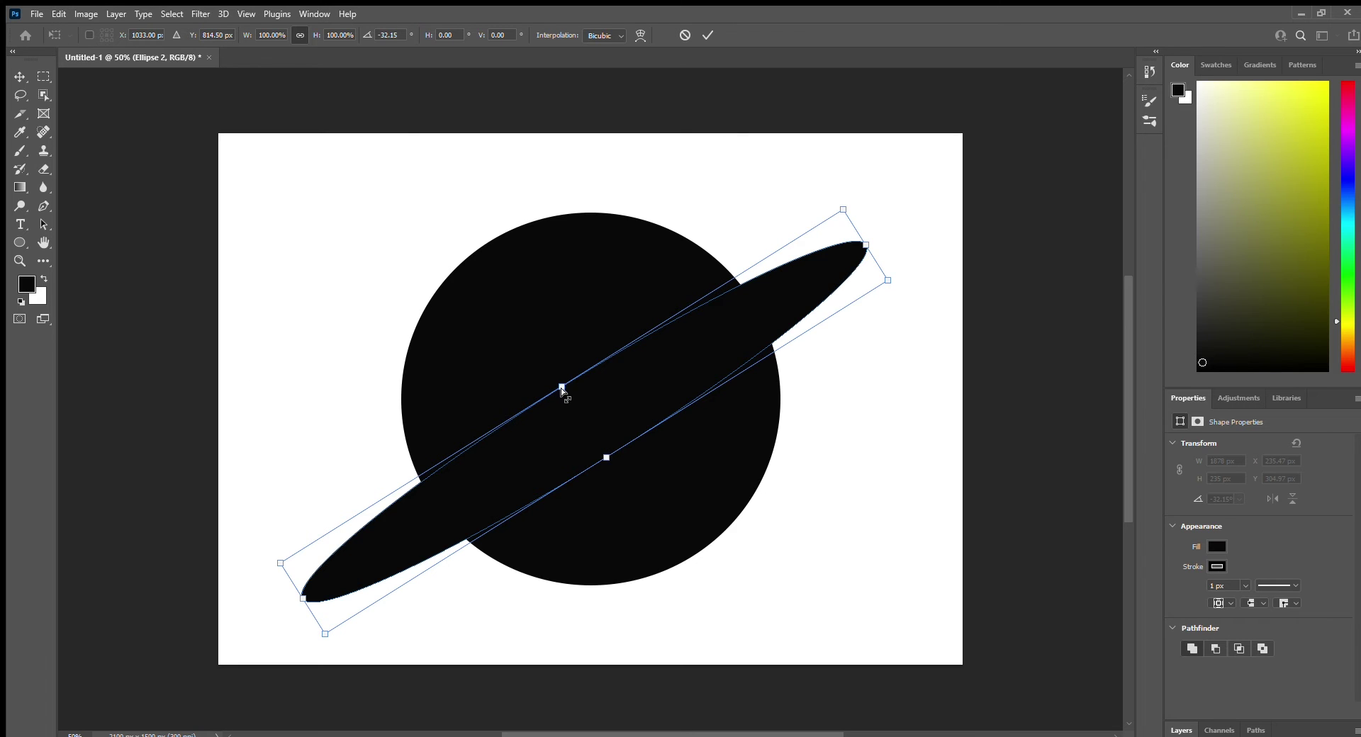
pyautogui.moveTo(560, 387)
pyautogui.mouseDown()
pyautogui.moveTo(547, 367)
pyautogui.moveTo(559, 383)
pyautogui.mouseUp()
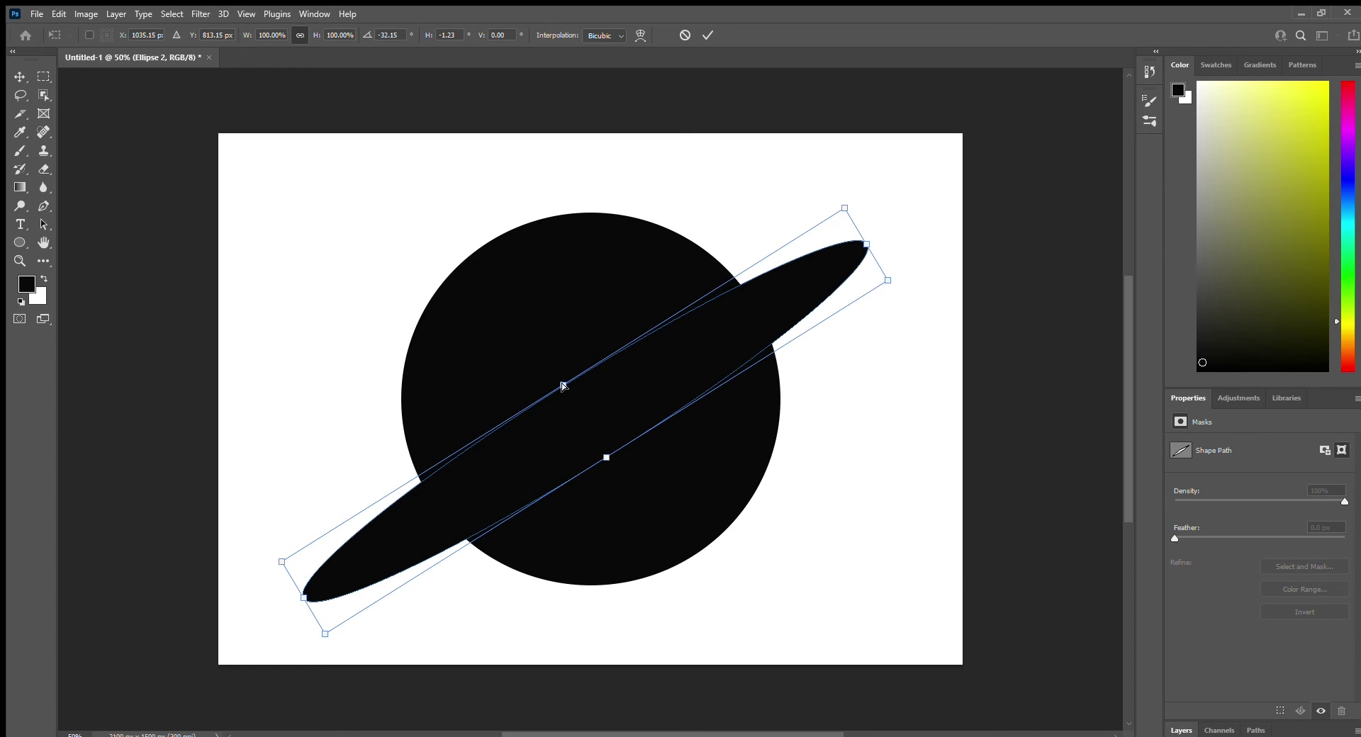
# - Thicken and lengthen the ring to 112% wide and 207% tall, then apply the transform
pyautogui.moveTo(560, 385); pyautogui.dragTo(520, 346)
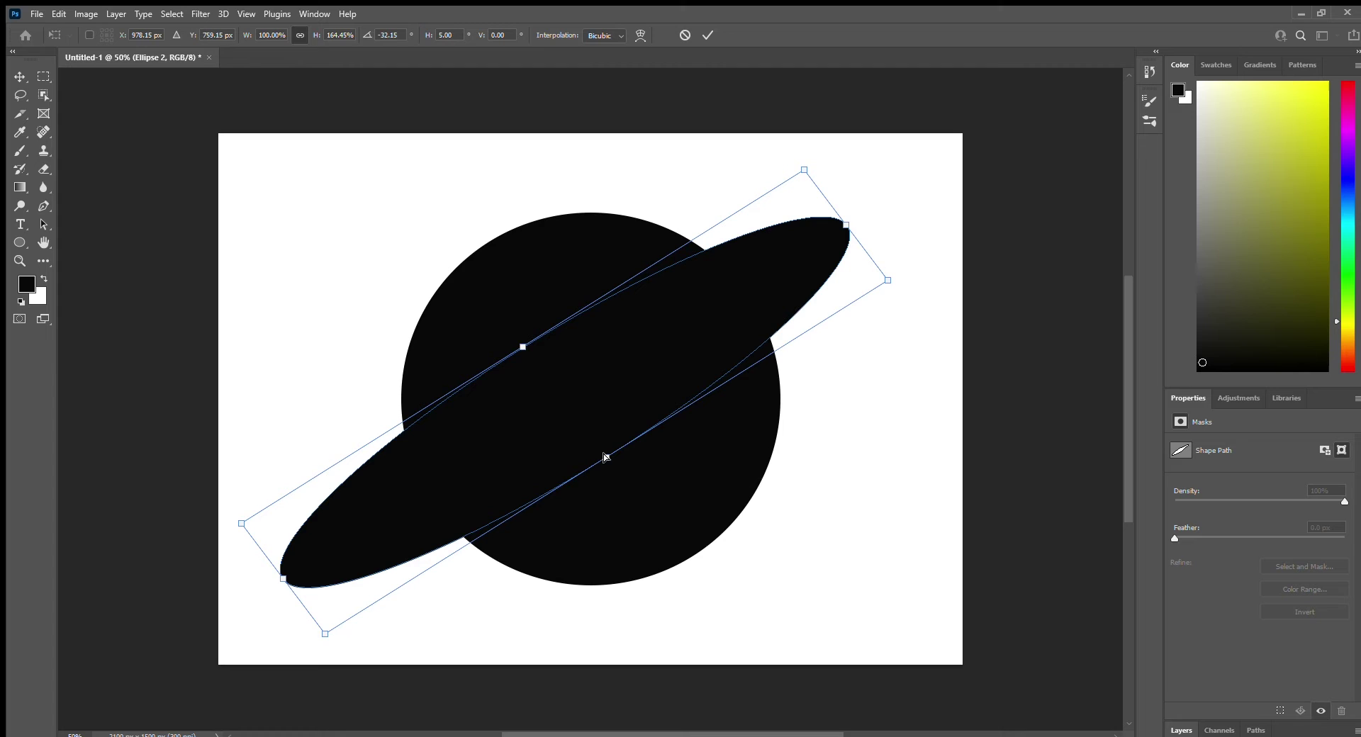
pyautogui.moveTo(606, 457); pyautogui.dragTo(626, 487)
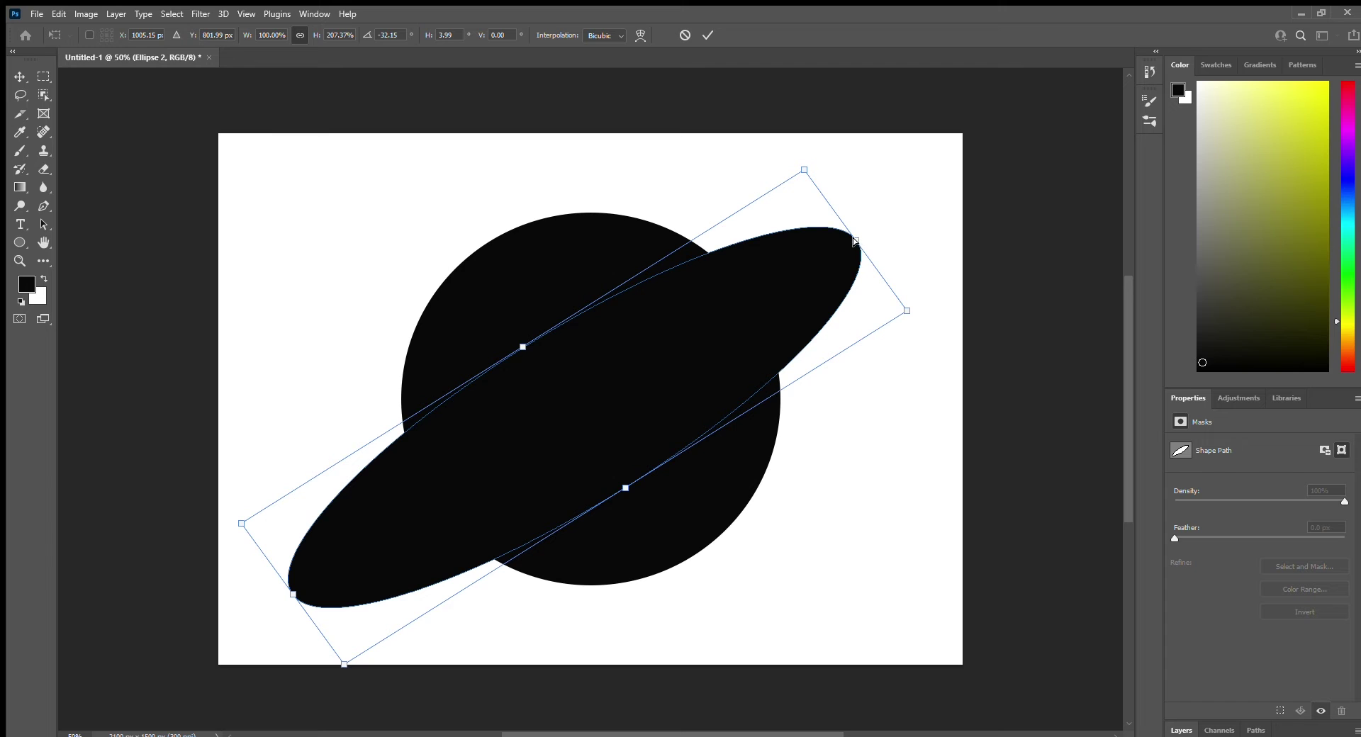
pyautogui.moveTo(854, 241); pyautogui.dragTo(885, 225)
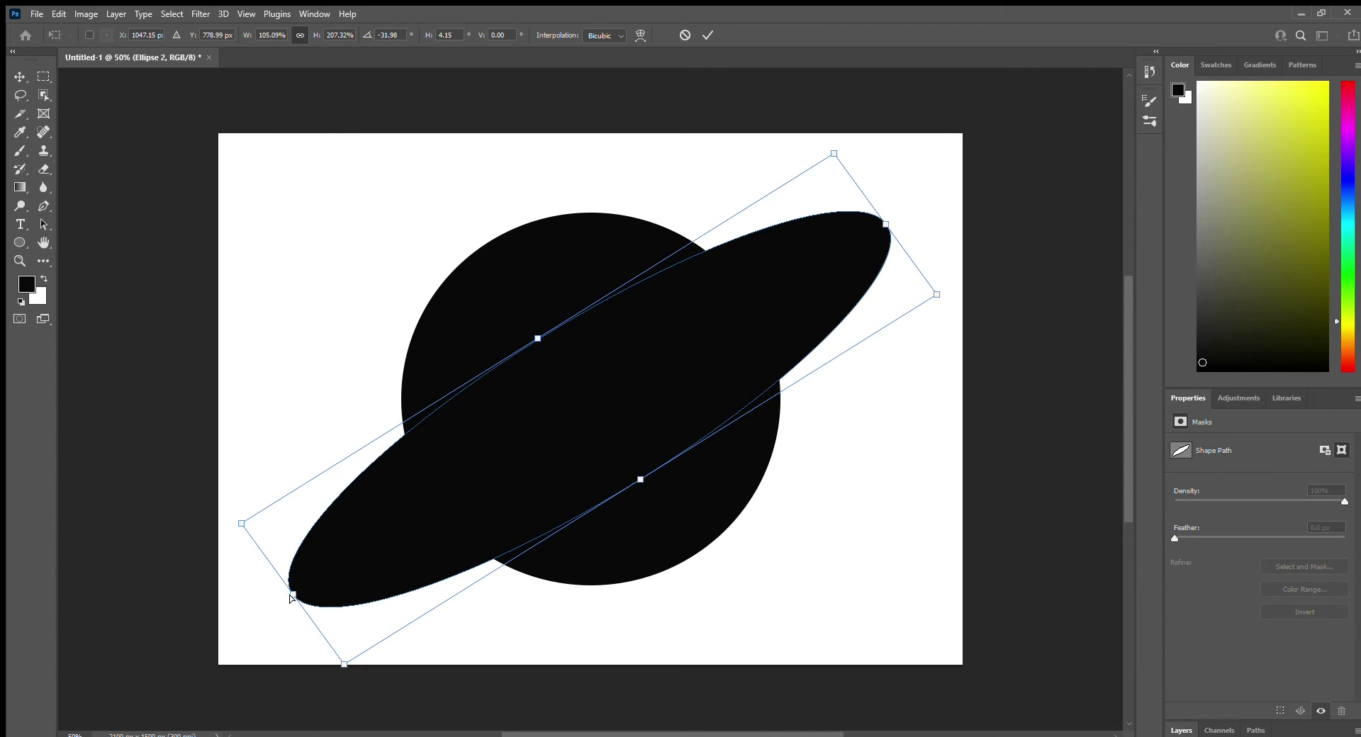
pyautogui.moveTo(290, 594); pyautogui.dragTo(253, 622)
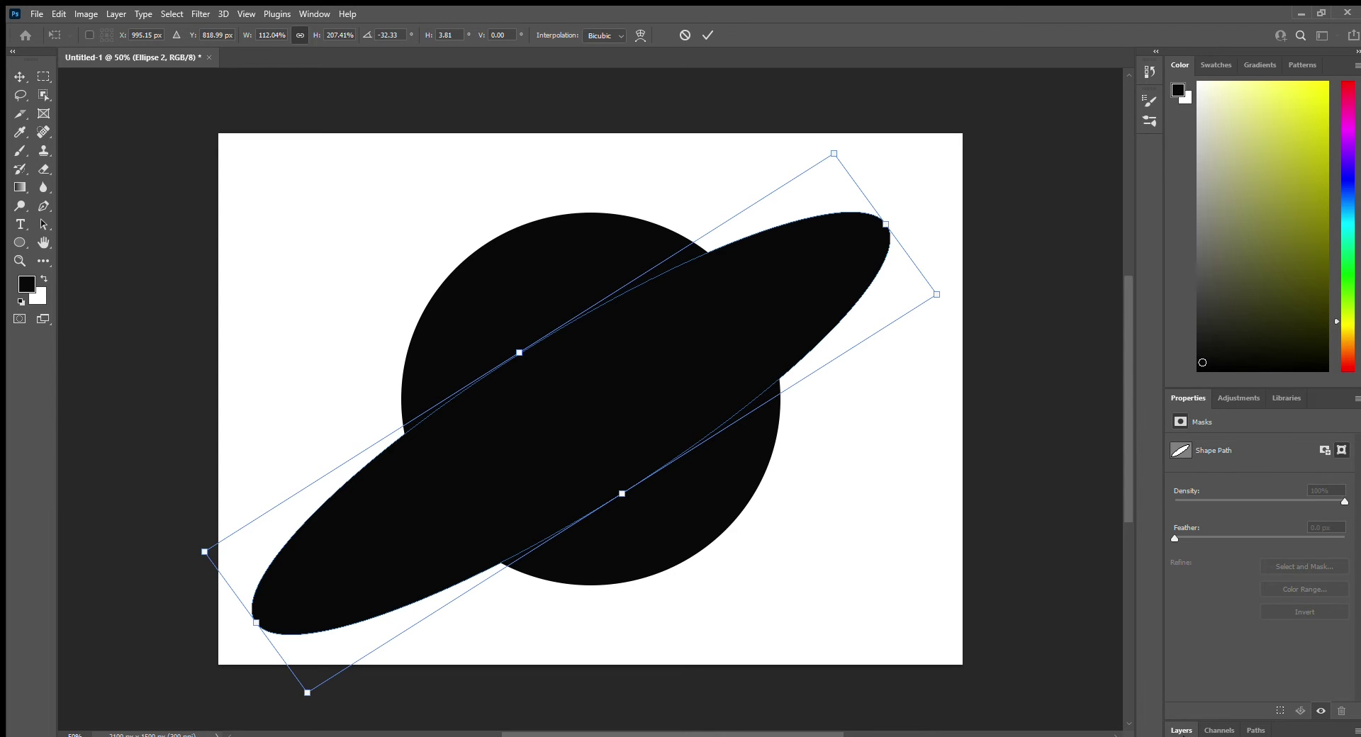
pyautogui.click(1178, 731)
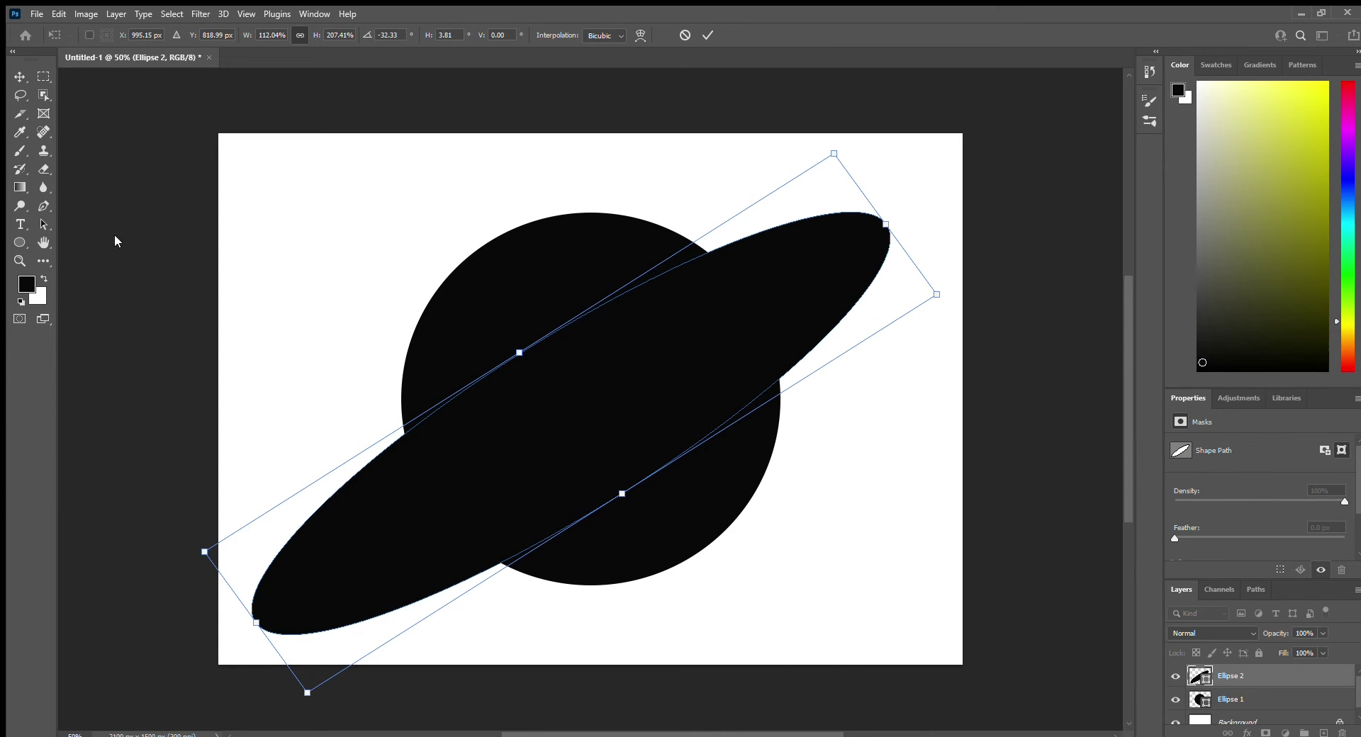
pyautogui.click(18, 74)
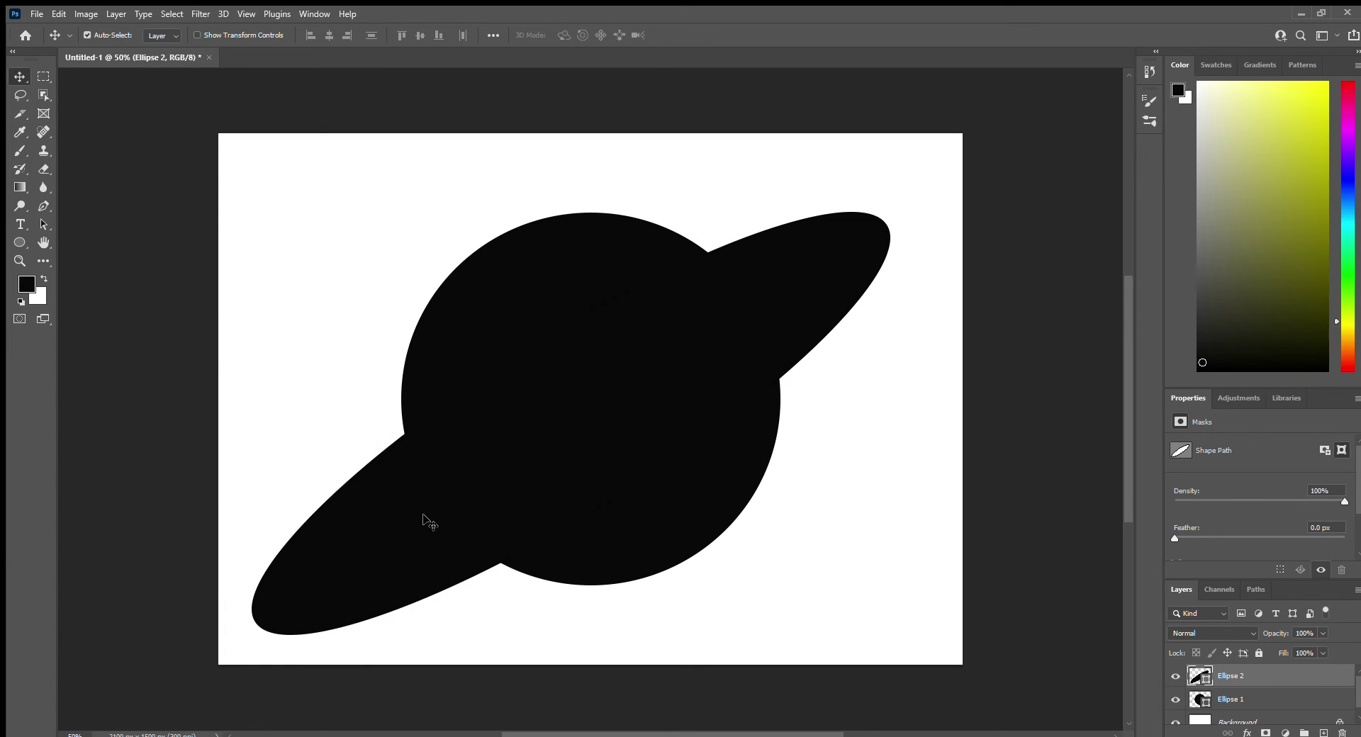
# - Nudge the ring slightly up-right and start a 48 pt text layer near the top-left
pyautogui.moveTo(379, 546)
pyautogui.mouseDown()
pyautogui.moveTo(404, 531)
pyautogui.moveTo(389, 539)
pyautogui.mouseUp()
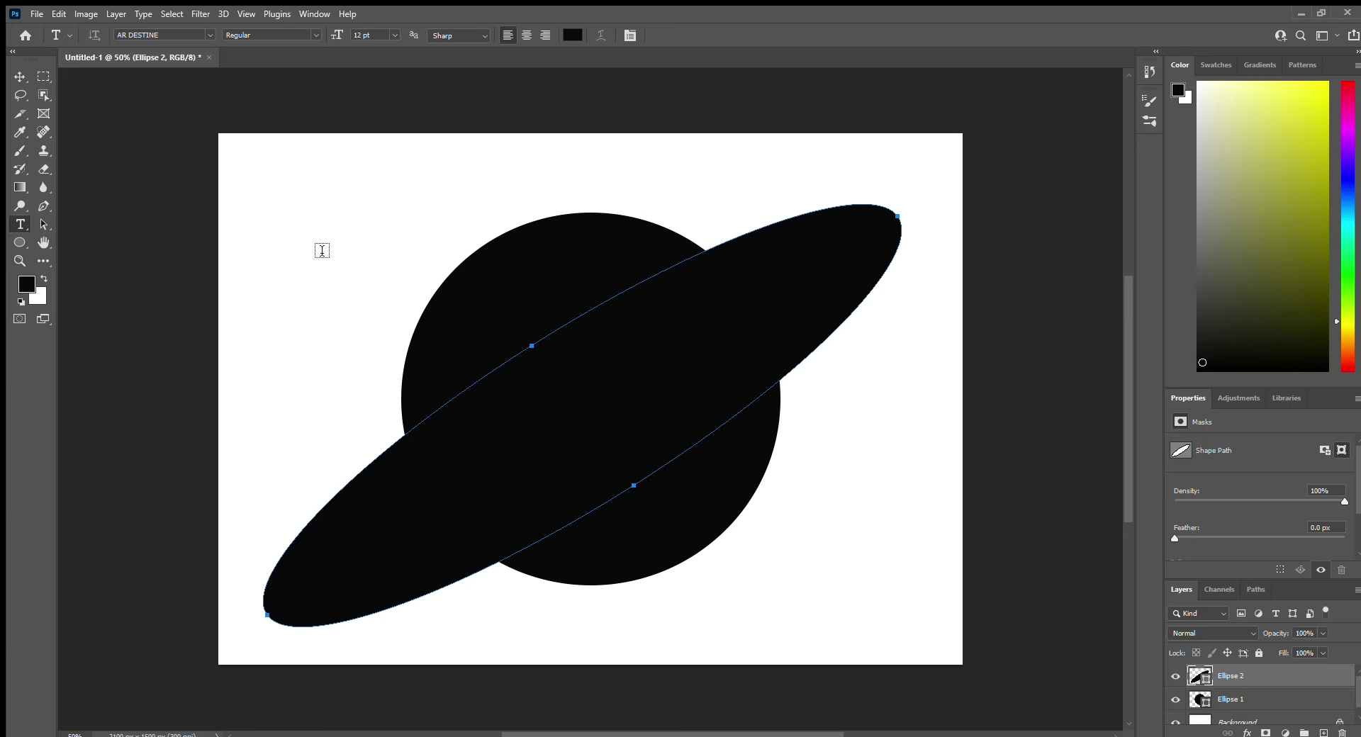
pyautogui.click(286, 214)
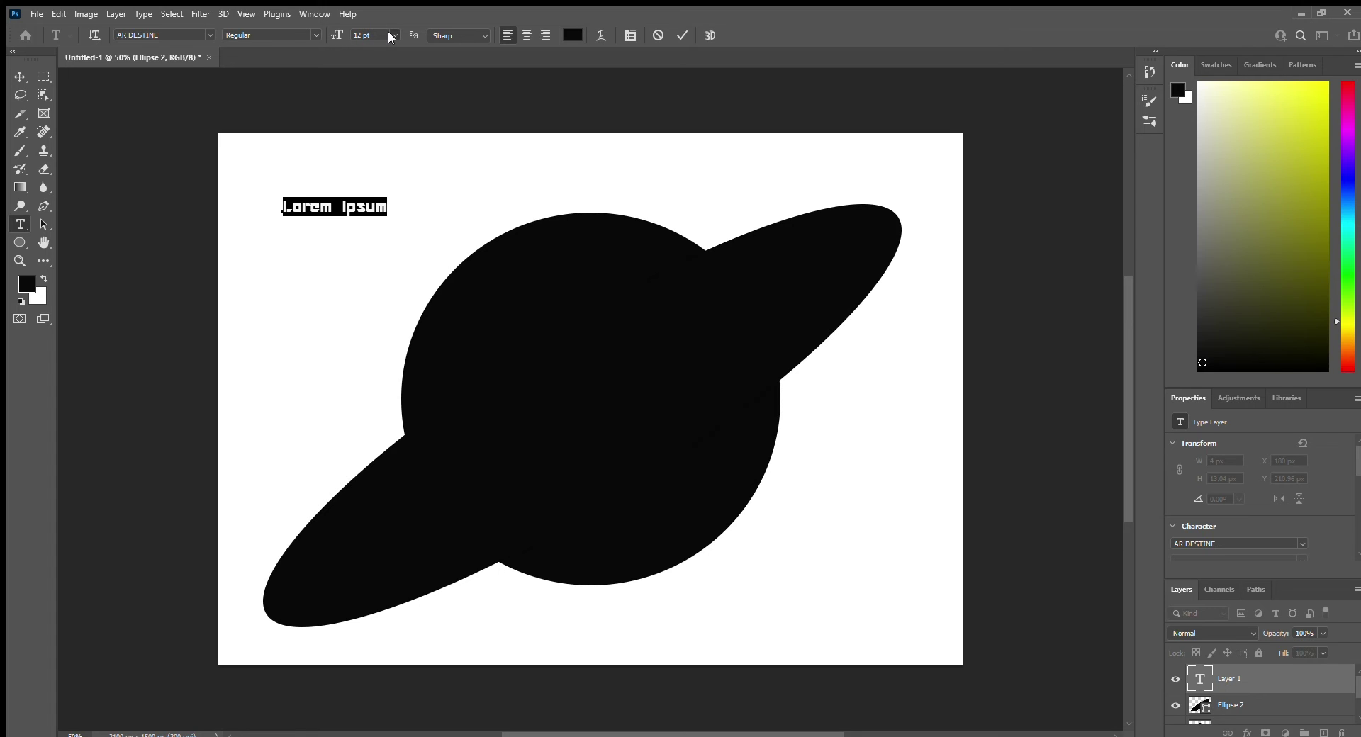
pyautogui.write('30')
pyautogui.press('Return')
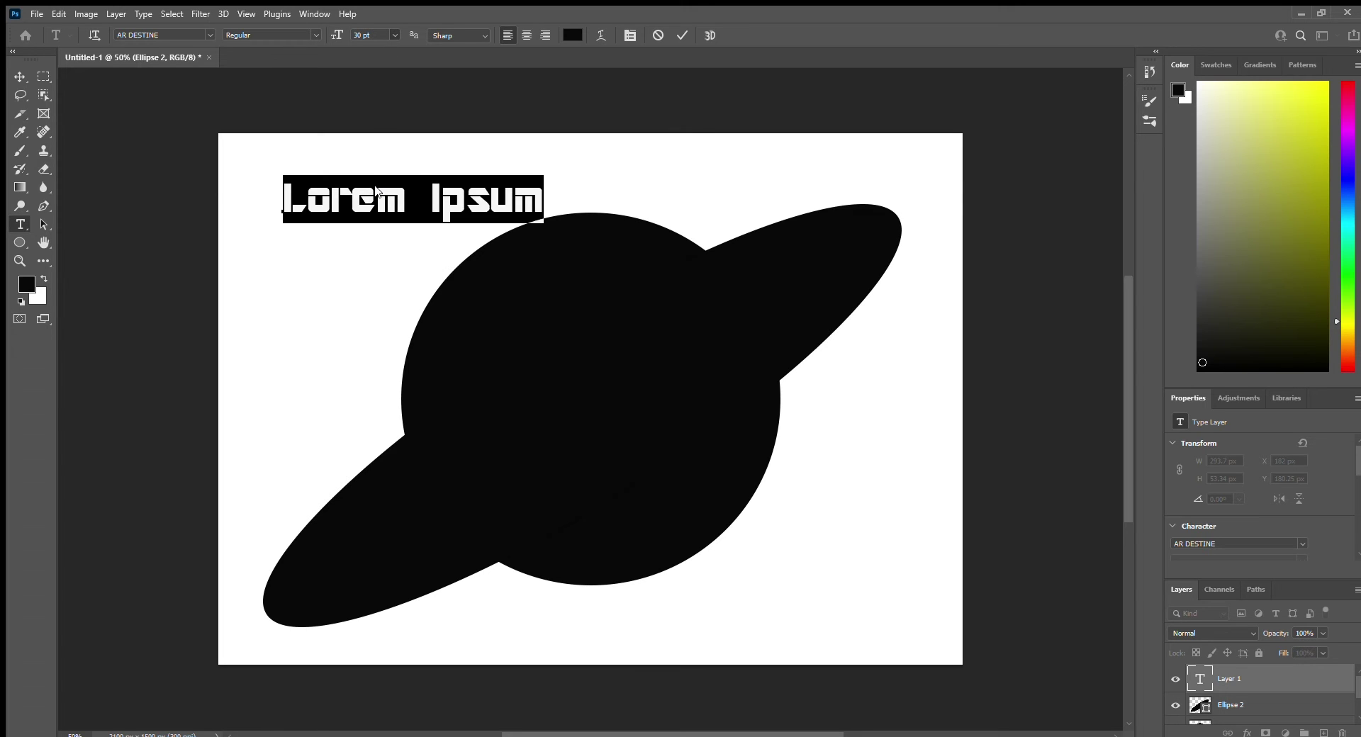
pyautogui.hotkey('ctrl', 'shift', '.')
pyautogui.hotkey('ctrl', 'shift', '.')
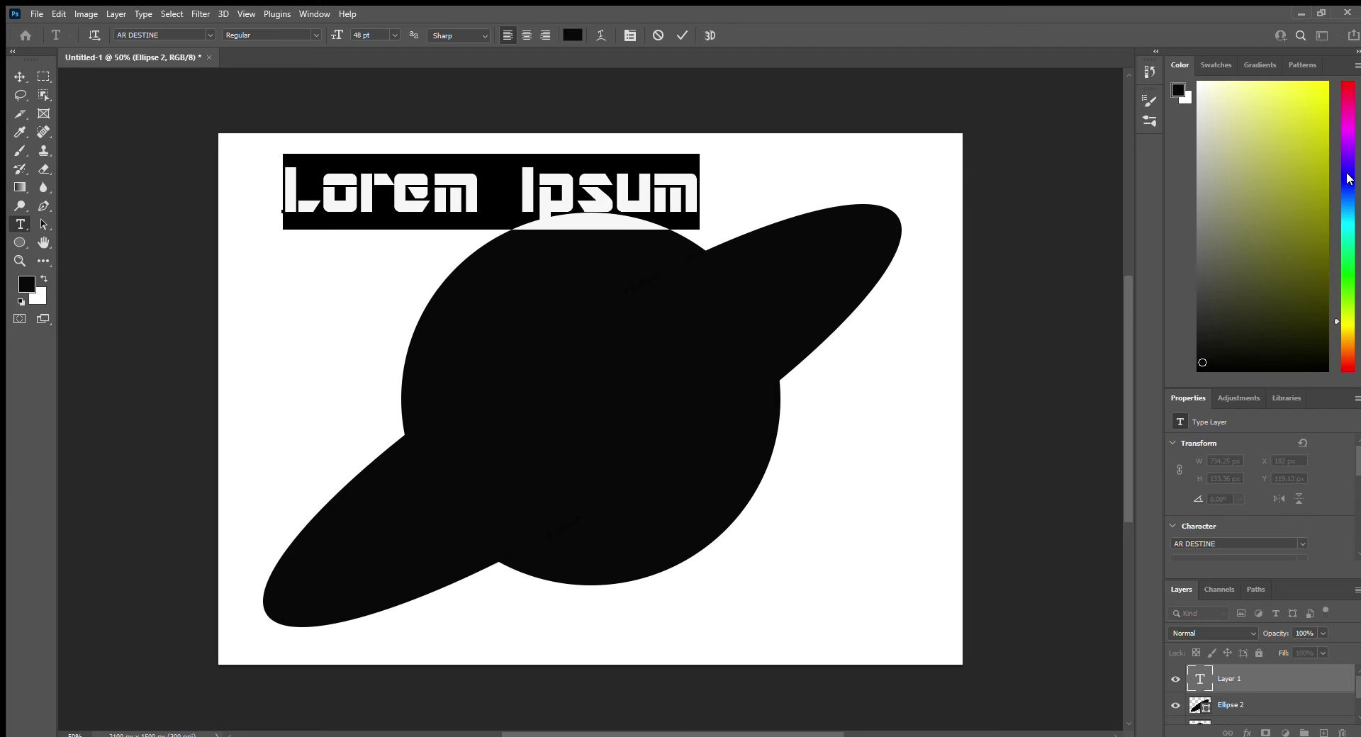
# - Type 'Comic Captains' in red AR DESTINE and move it onto the planet's centre
pyautogui.click(1348, 367)
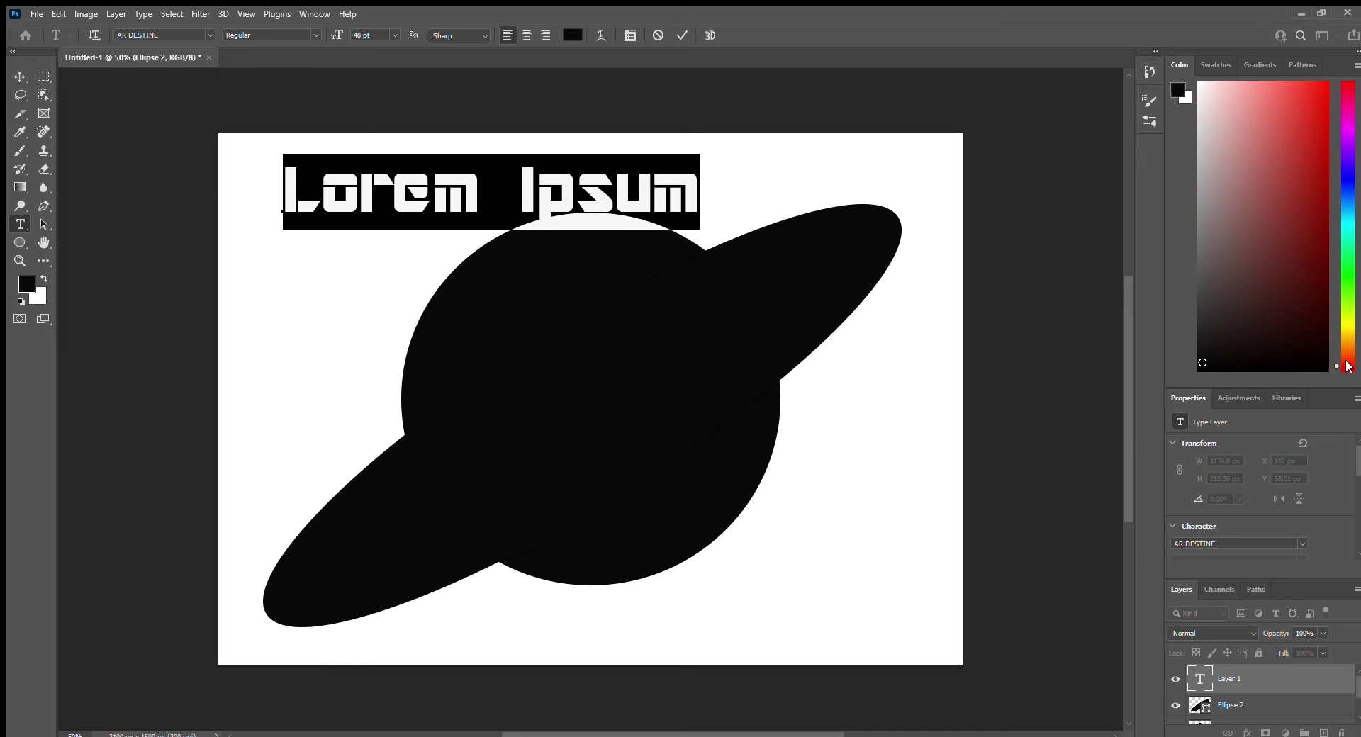
pyautogui.click(1326, 87)
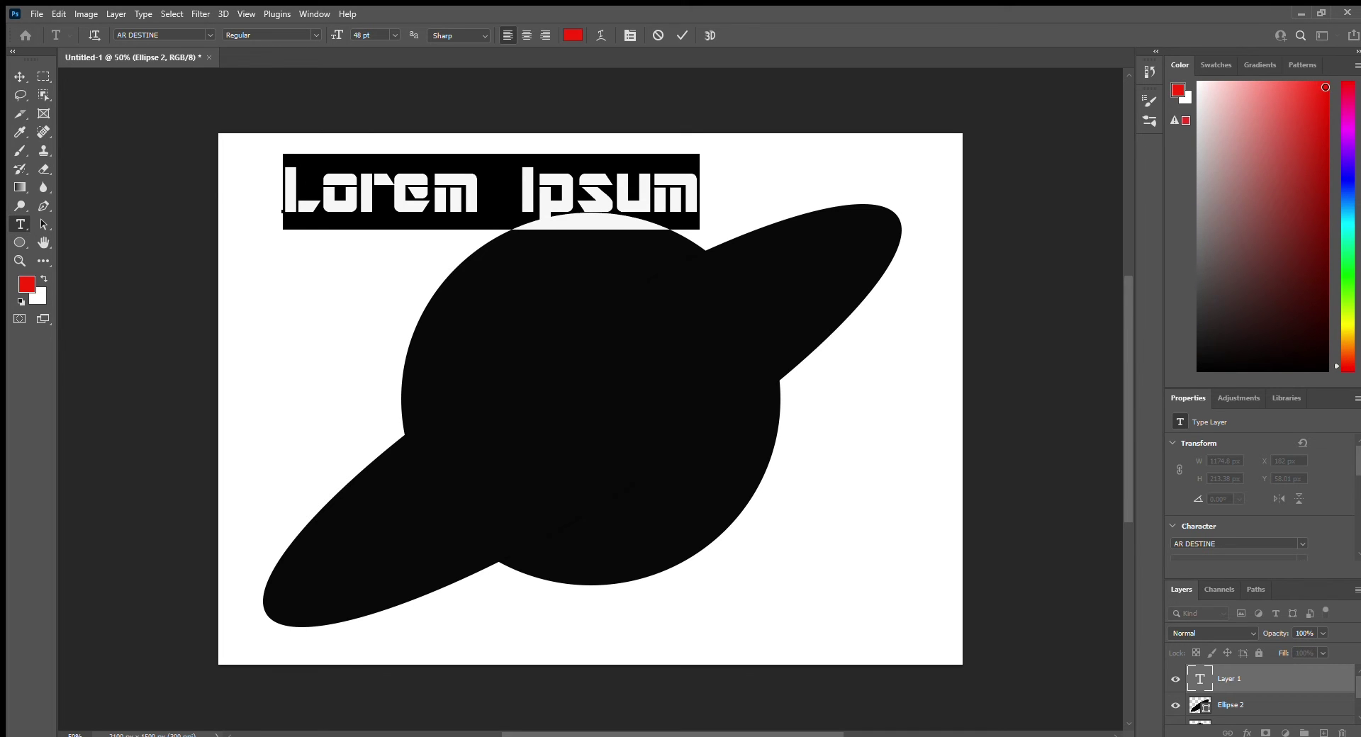
pyautogui.moveTo(1326, 87); pyautogui.dragTo(1325, 86)
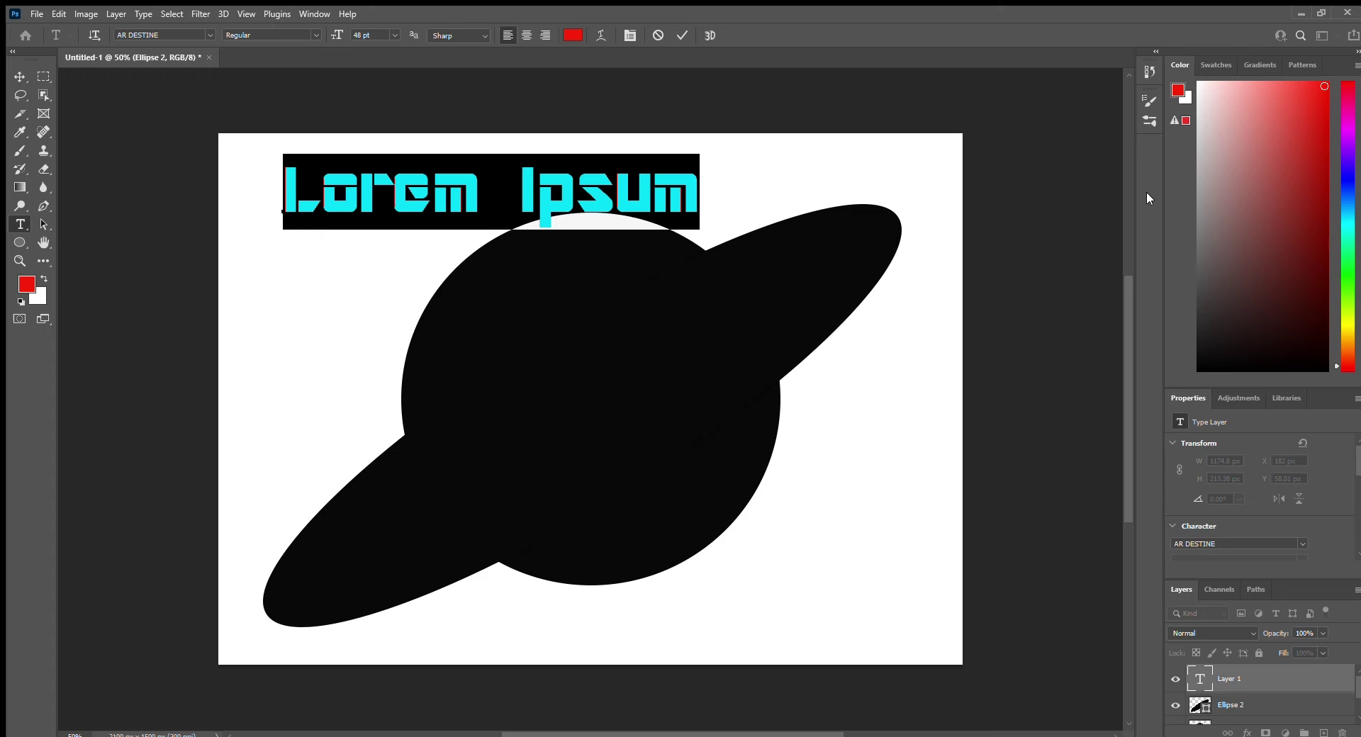
pyautogui.write('Co')
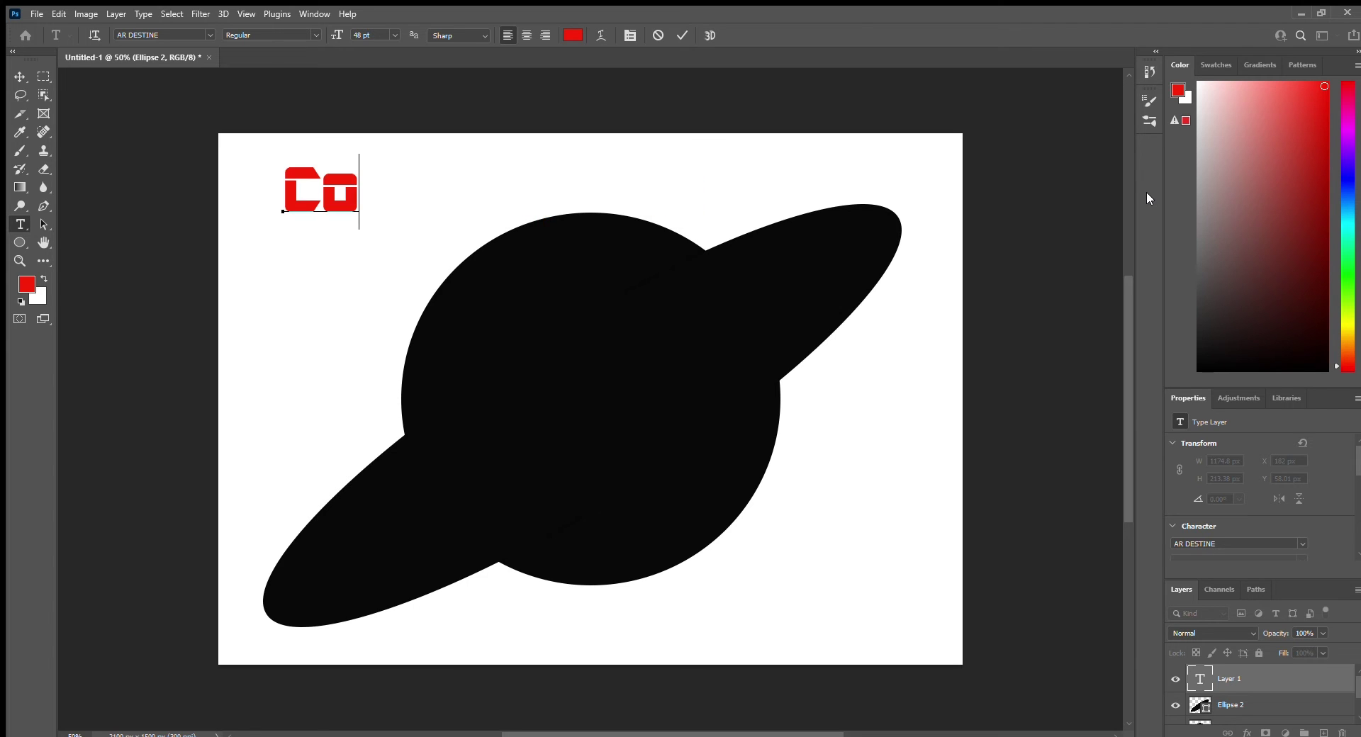
pyautogui.write('mic')
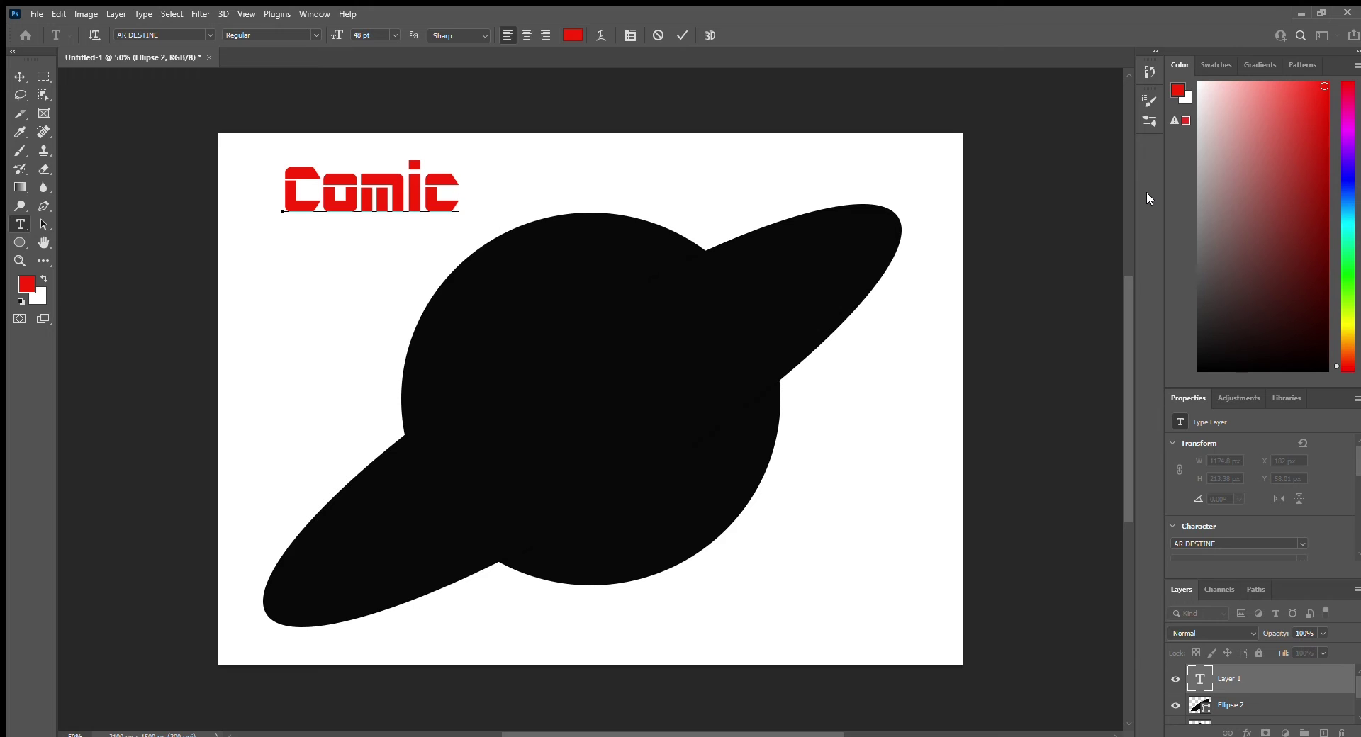
pyautogui.write(' Ca')
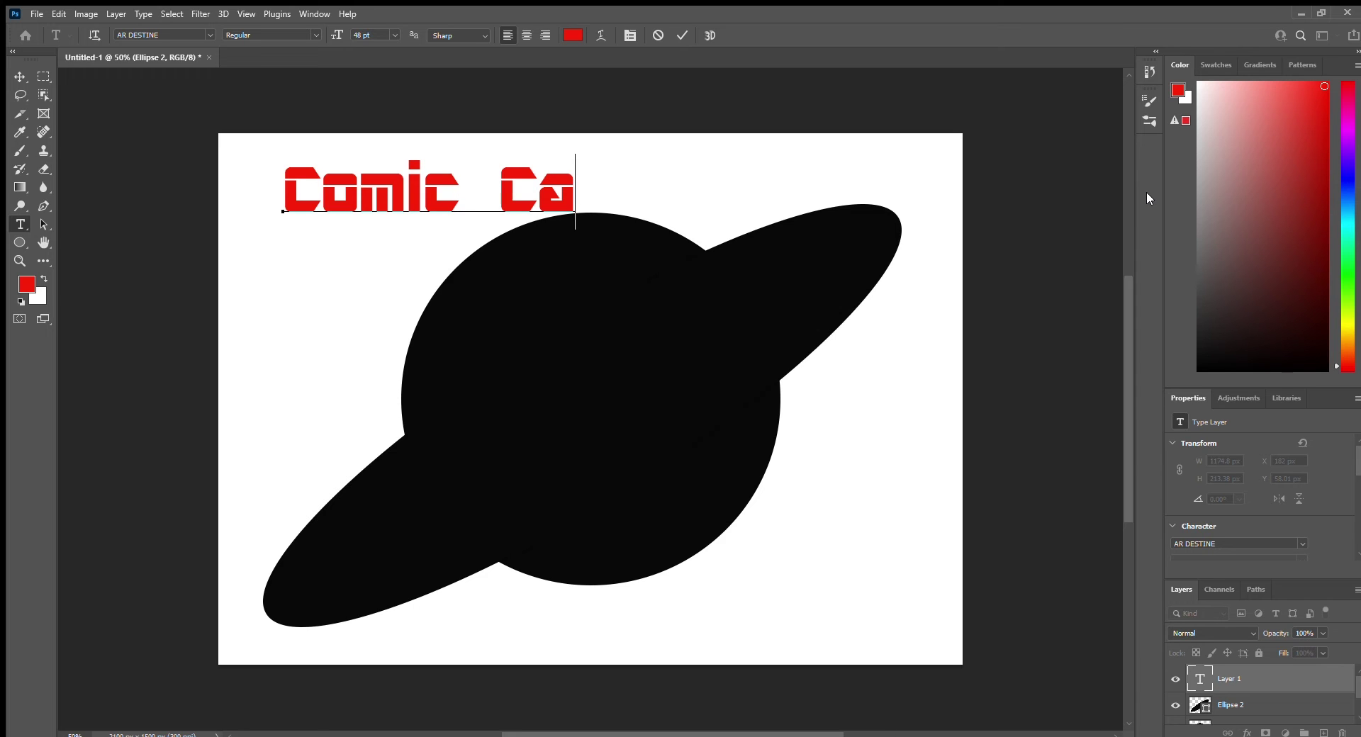
pyautogui.write('pta')
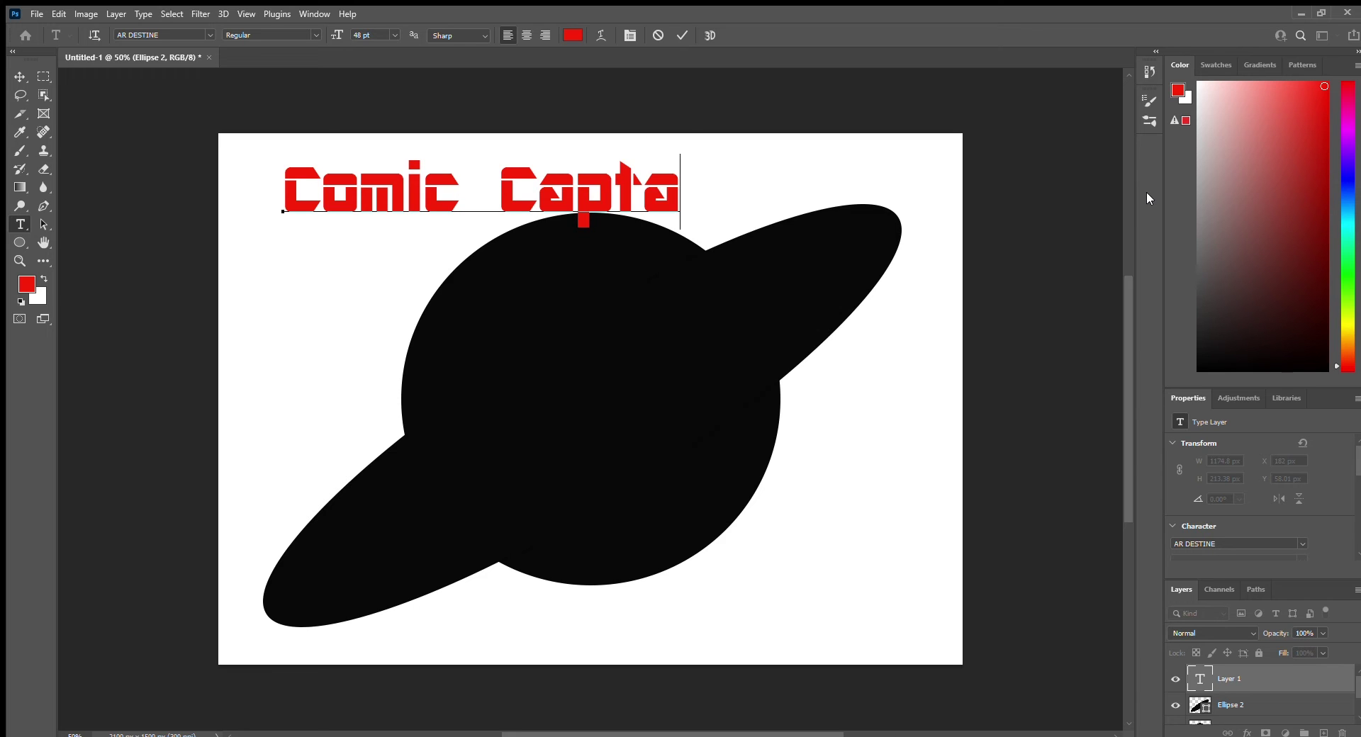
pyautogui.write('ins')
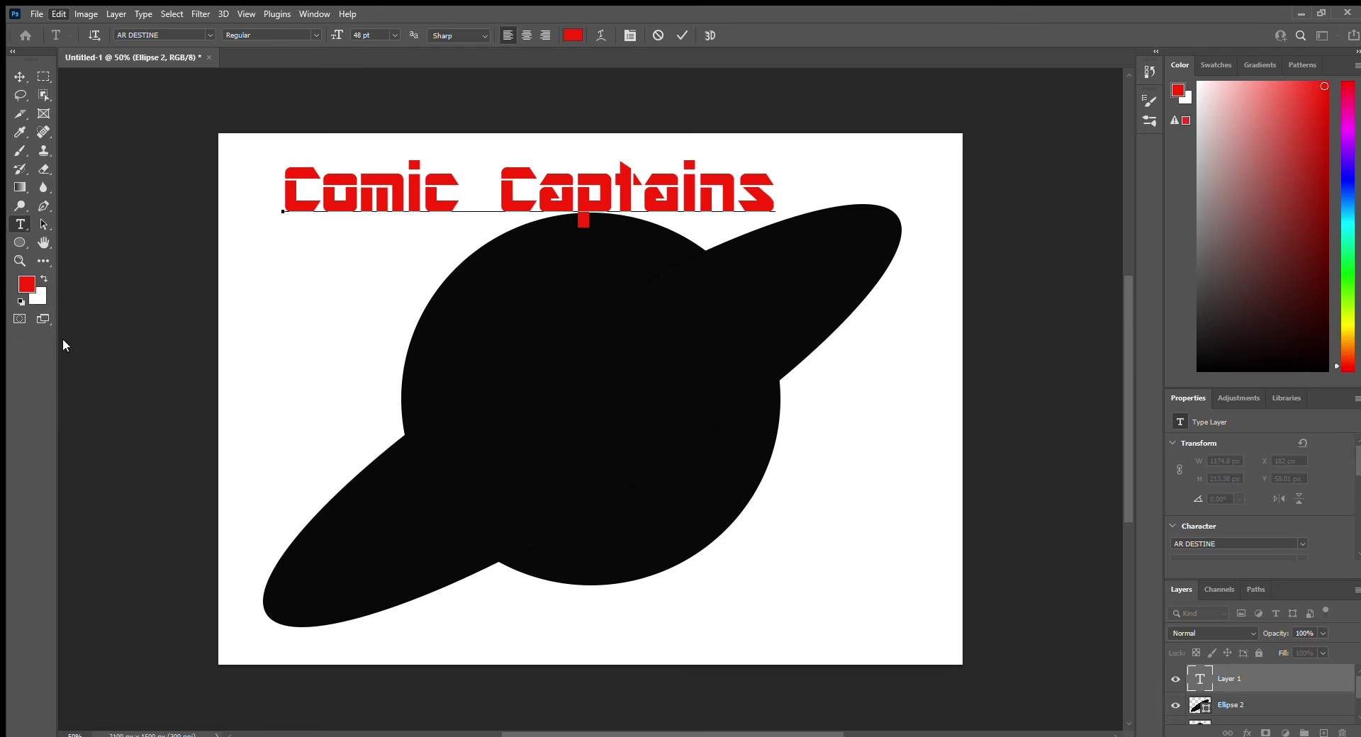
pyautogui.click(19, 77)
pyautogui.moveTo(320, 207); pyautogui.dragTo(384, 394)
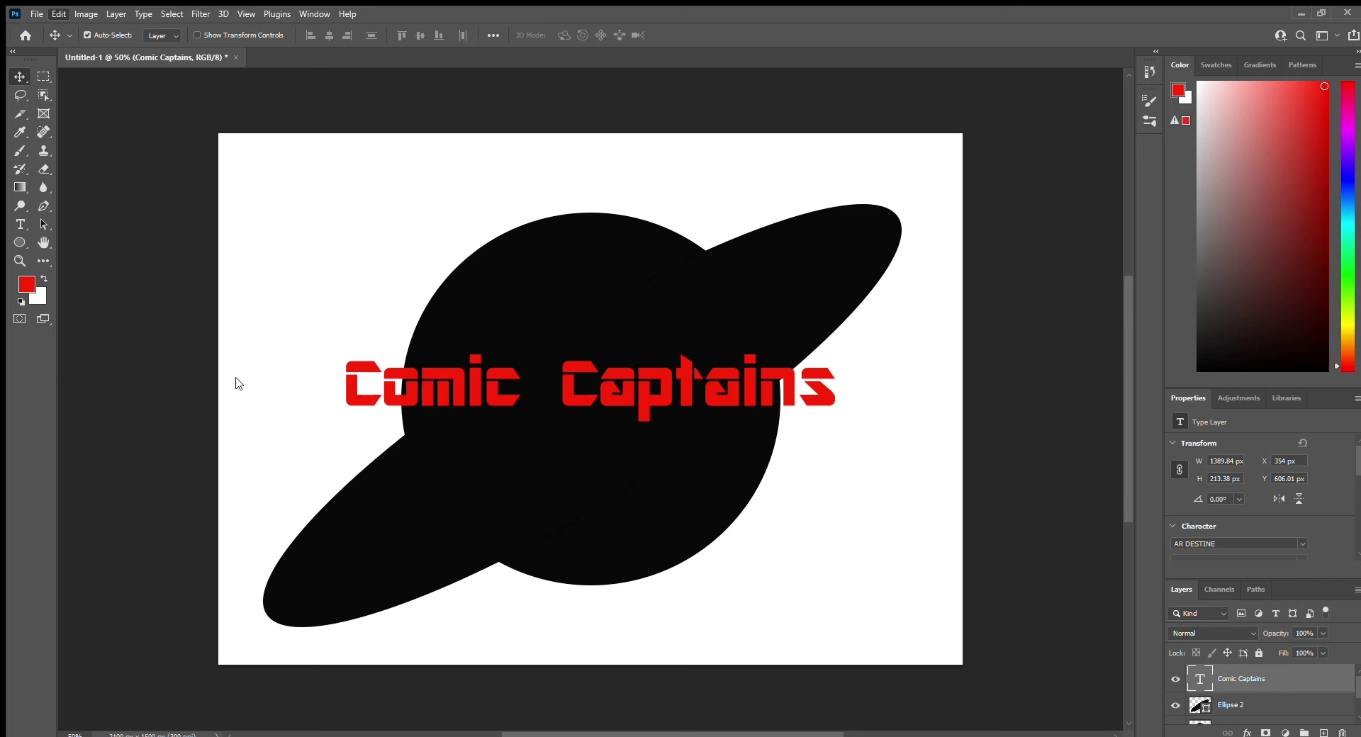
# - Rotate the title to −29.91° along the ring and nudge it to X 407.37, Y 353.69 px
pyautogui.hotkey('ctrl', 't')
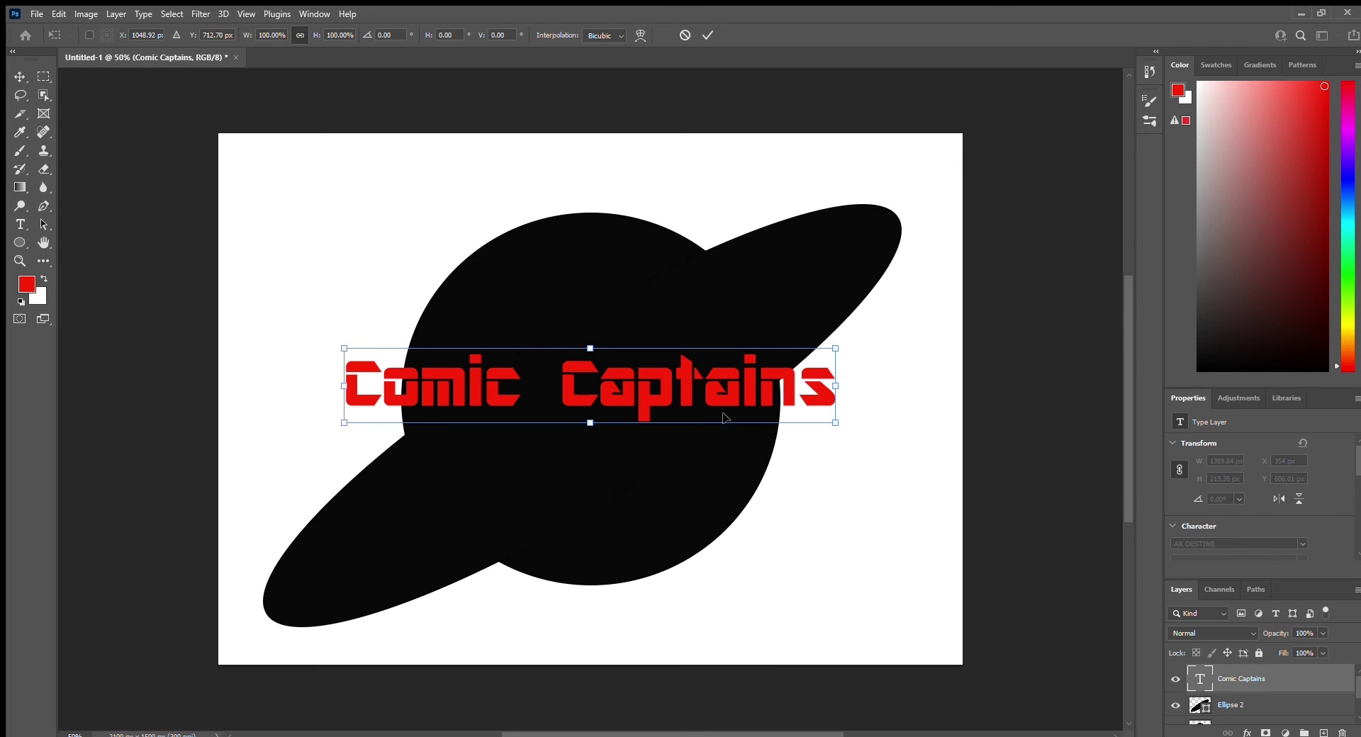
pyautogui.moveTo(837, 347); pyautogui.dragTo(766, 241)
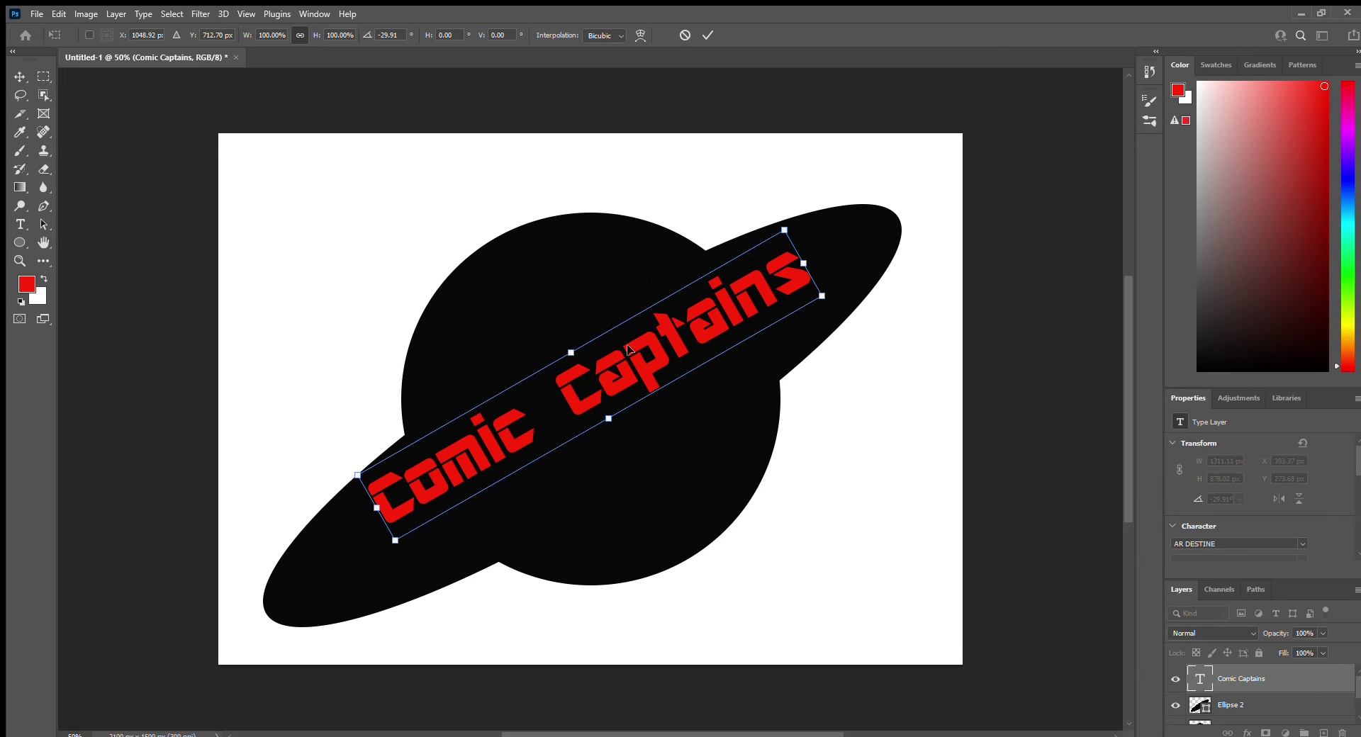
pyautogui.click(20, 76)
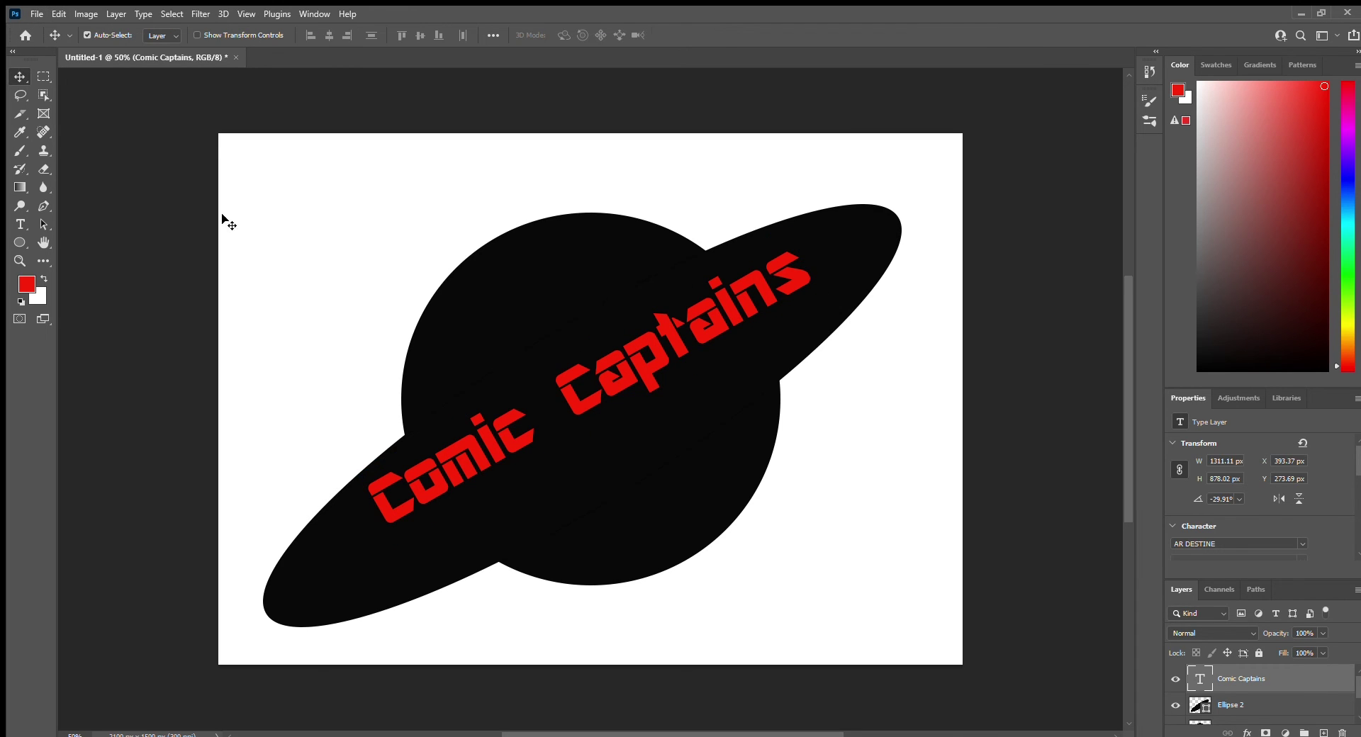
pyautogui.moveTo(585, 385); pyautogui.dragTo(586, 406)
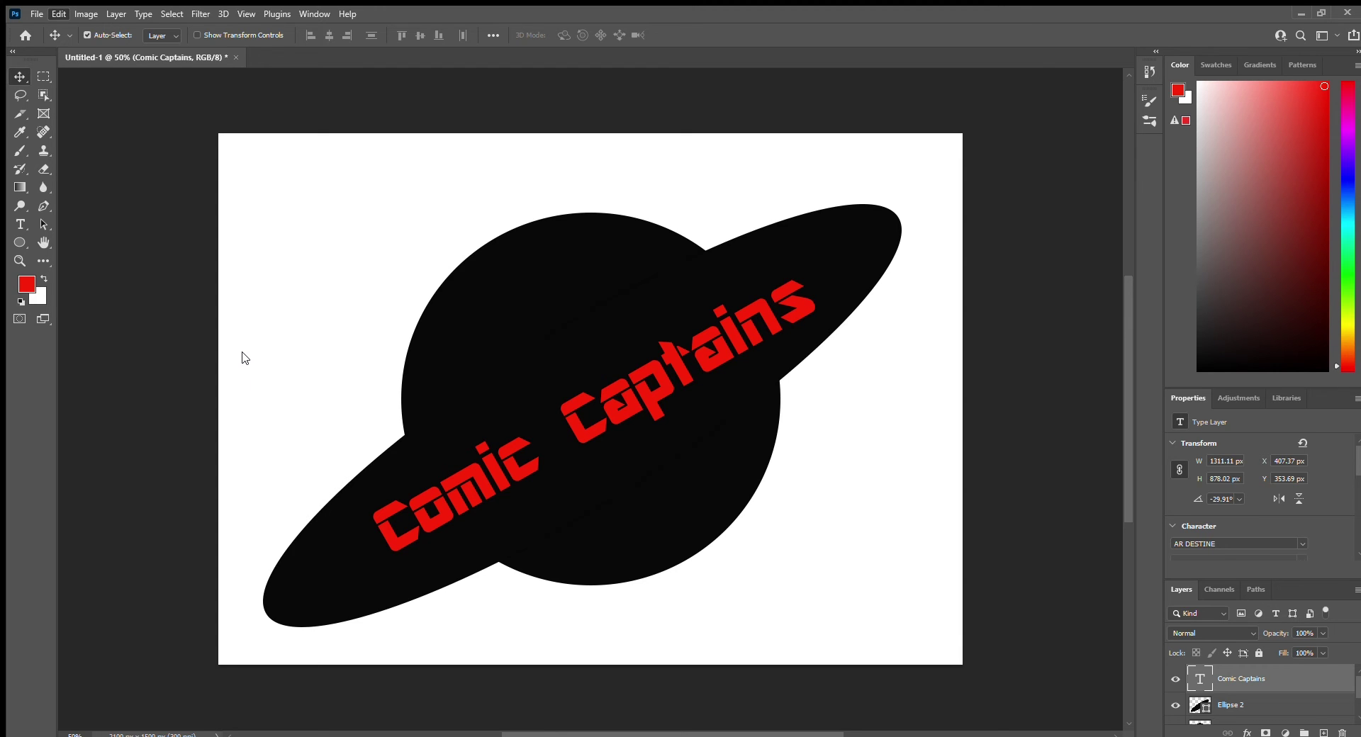
# - Scale the title to about 118.64% and tilt it to −33.62° at X 292.74, Y 208.56 px
pyautogui.hotkey('ctrl', 't')
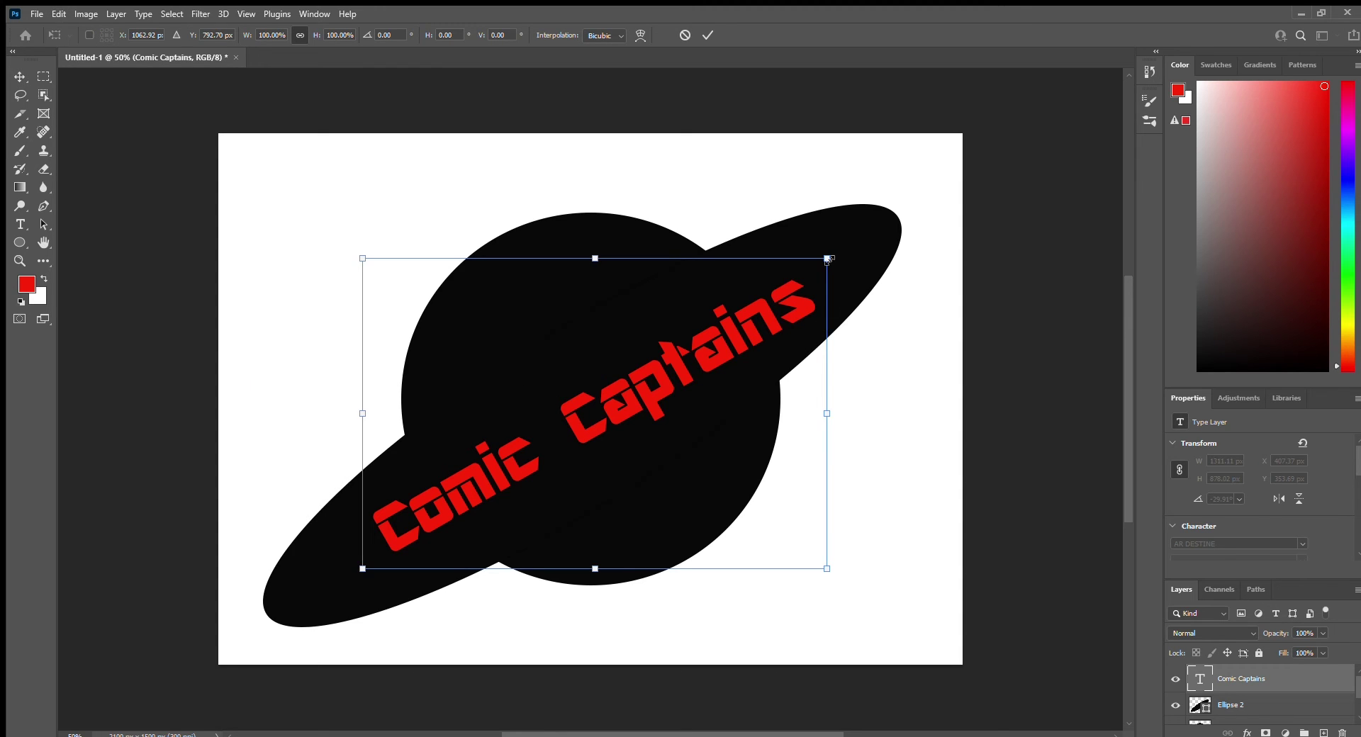
pyautogui.moveTo(827, 258); pyautogui.dragTo(870, 228)
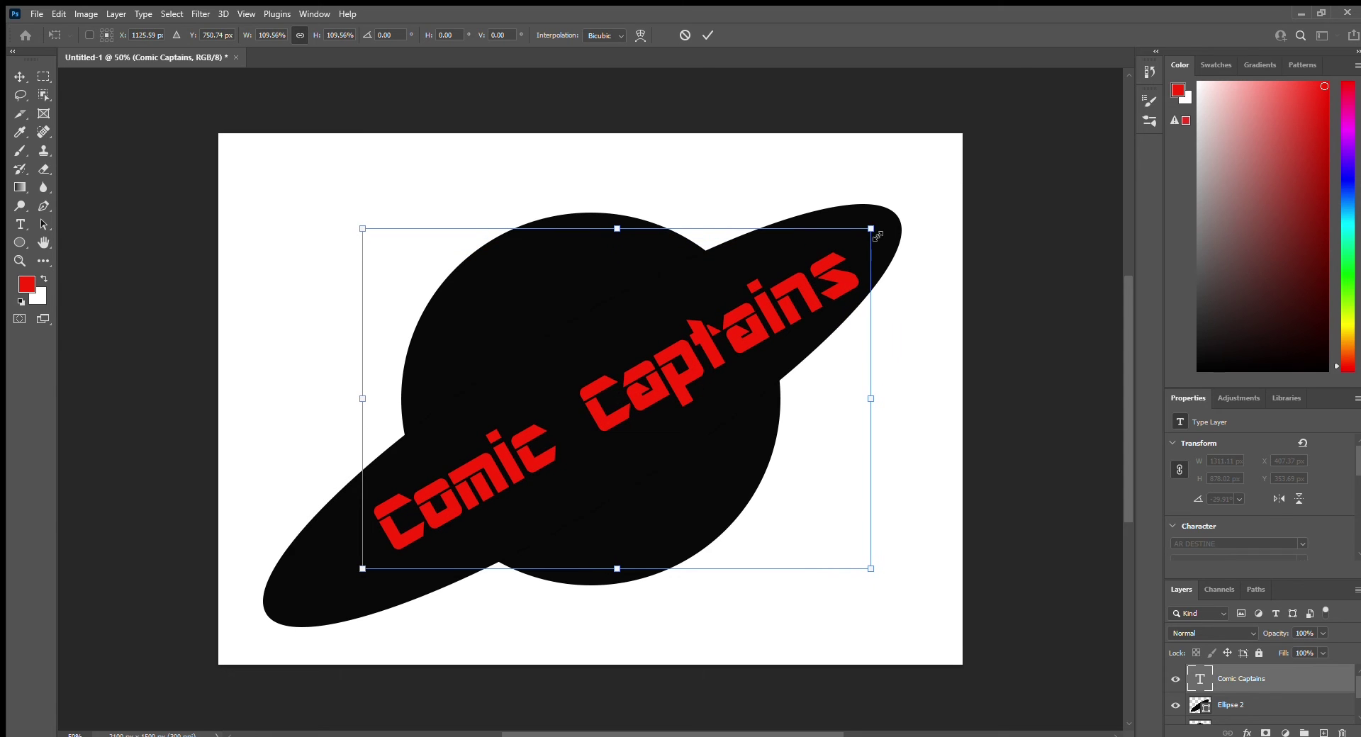
pyautogui.moveTo(365, 573); pyautogui.dragTo(327, 609)
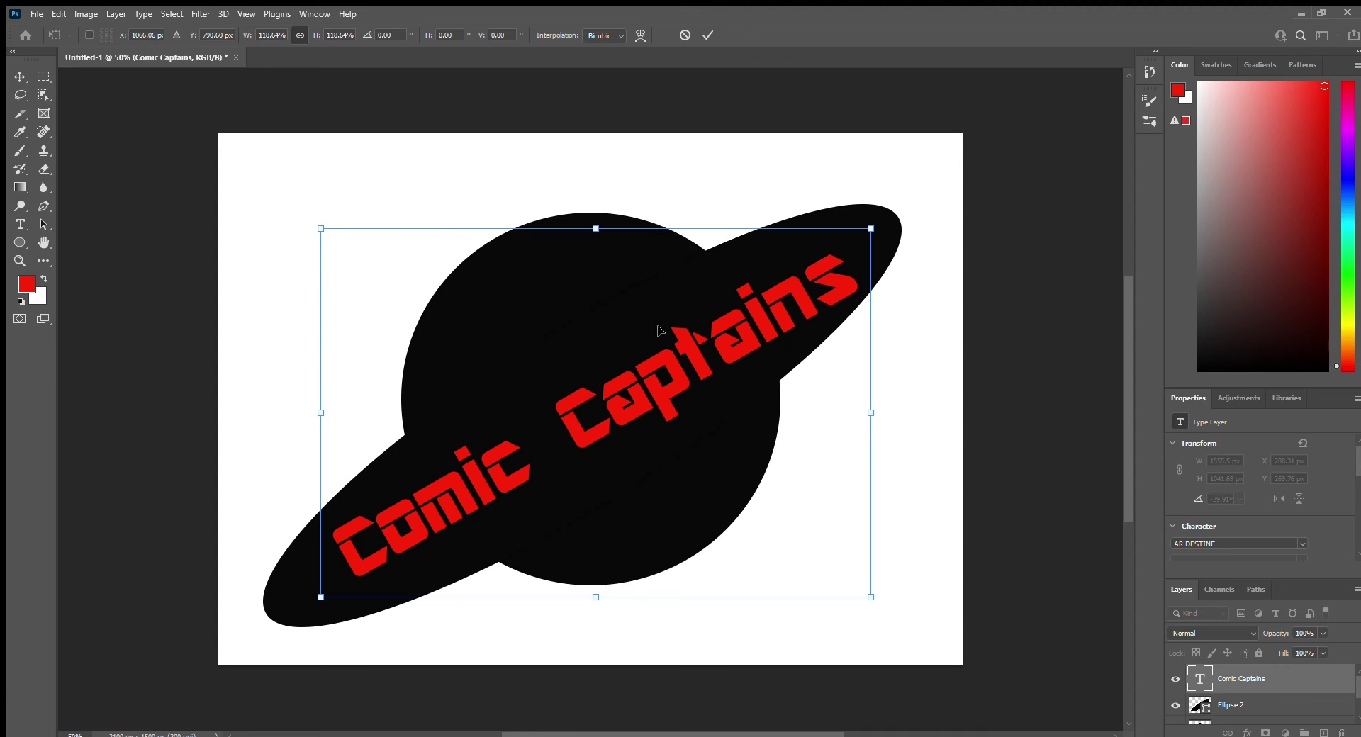
pyautogui.moveTo(872, 228); pyautogui.dragTo(867, 206)
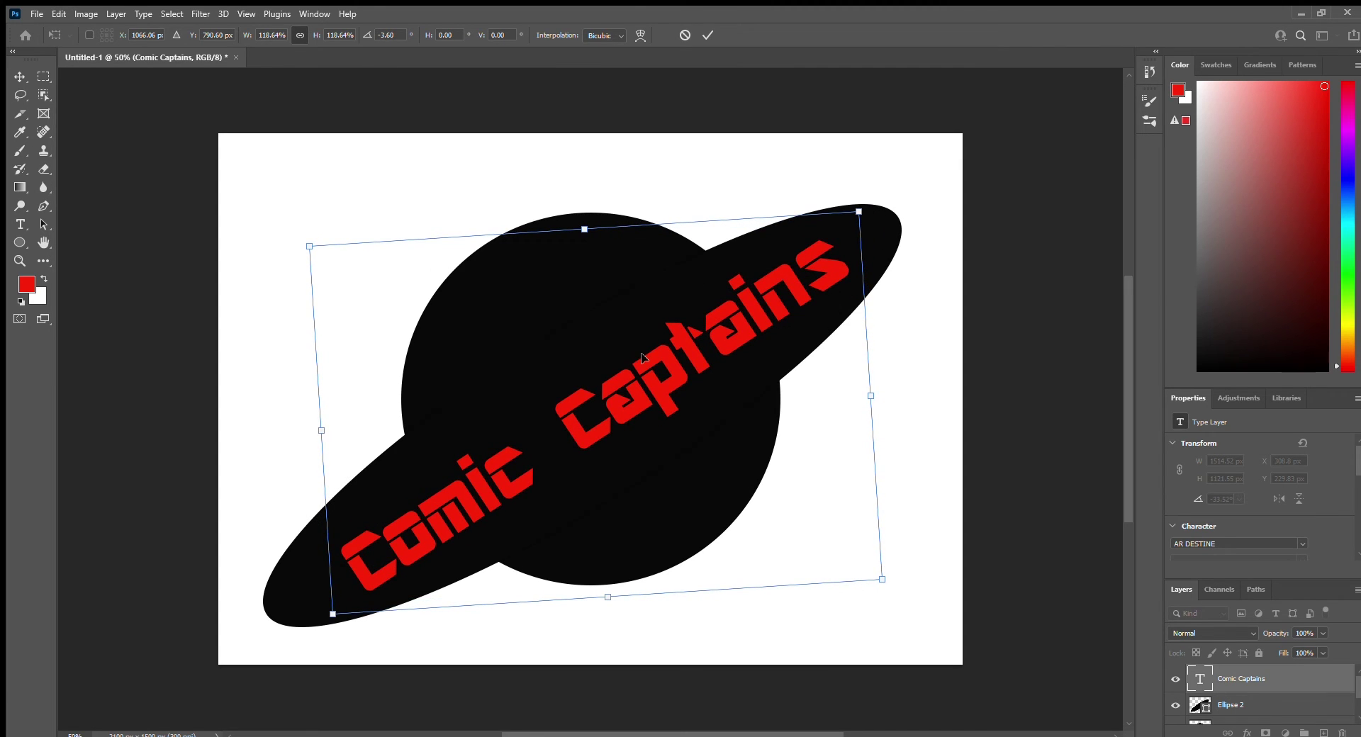
pyautogui.moveTo(642, 354); pyautogui.dragTo(640, 351)
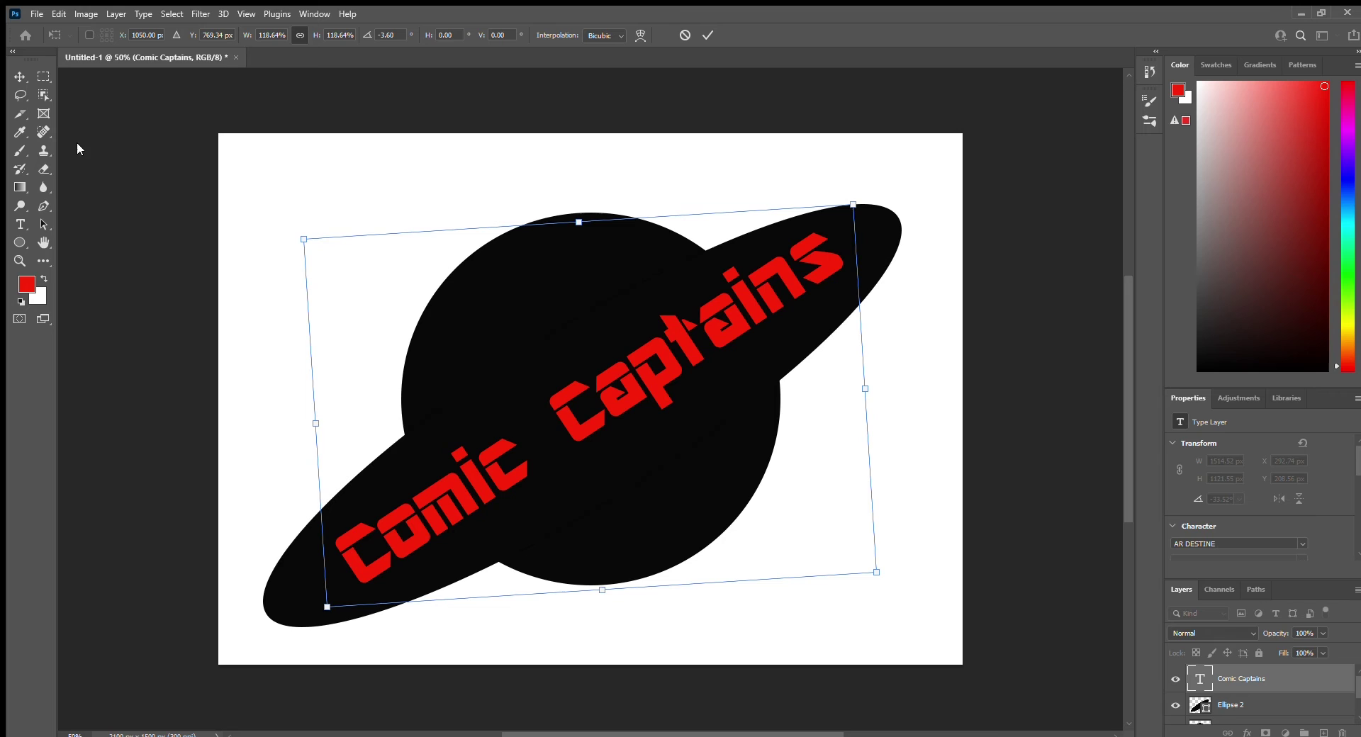
pyautogui.click(12, 75)
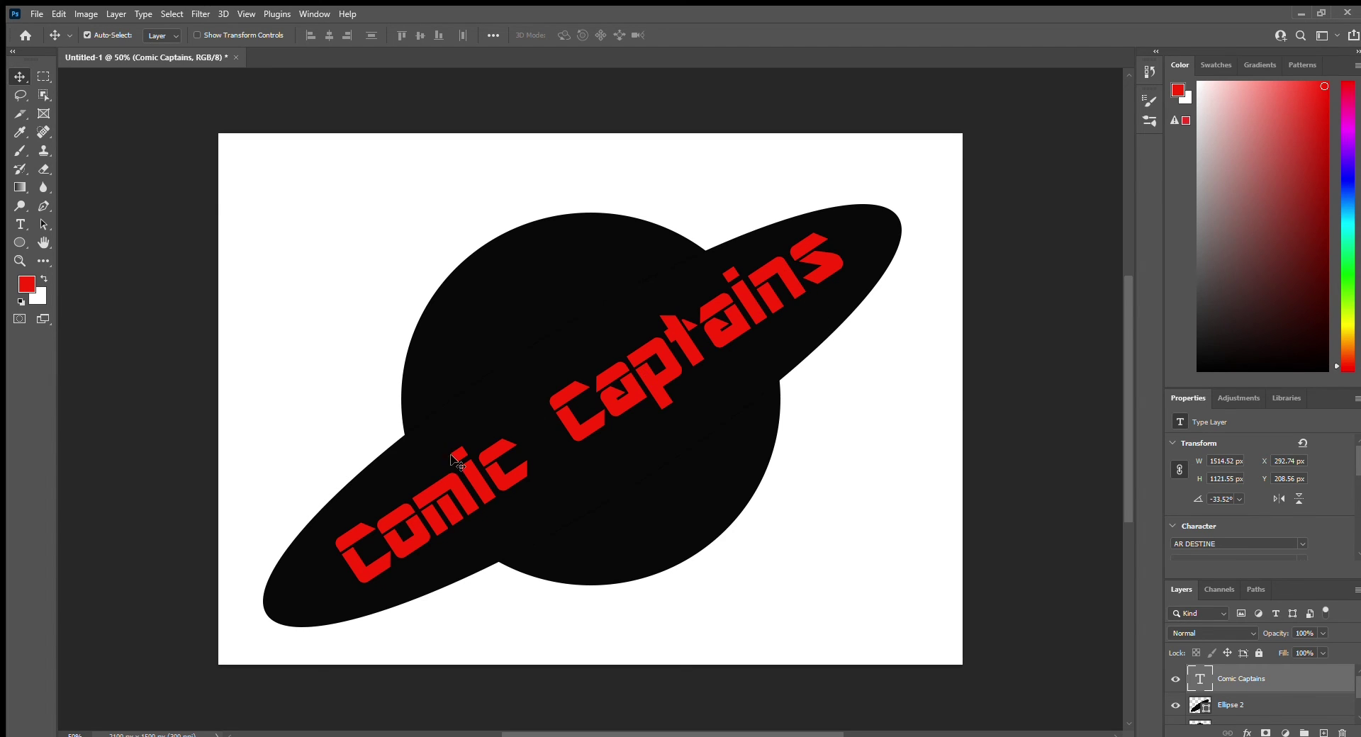
# - Fix the title to read 'Comic Captain's' with an apostrophe and move it to X 271.81, Y 222.25 px
pyautogui.click(20, 225)
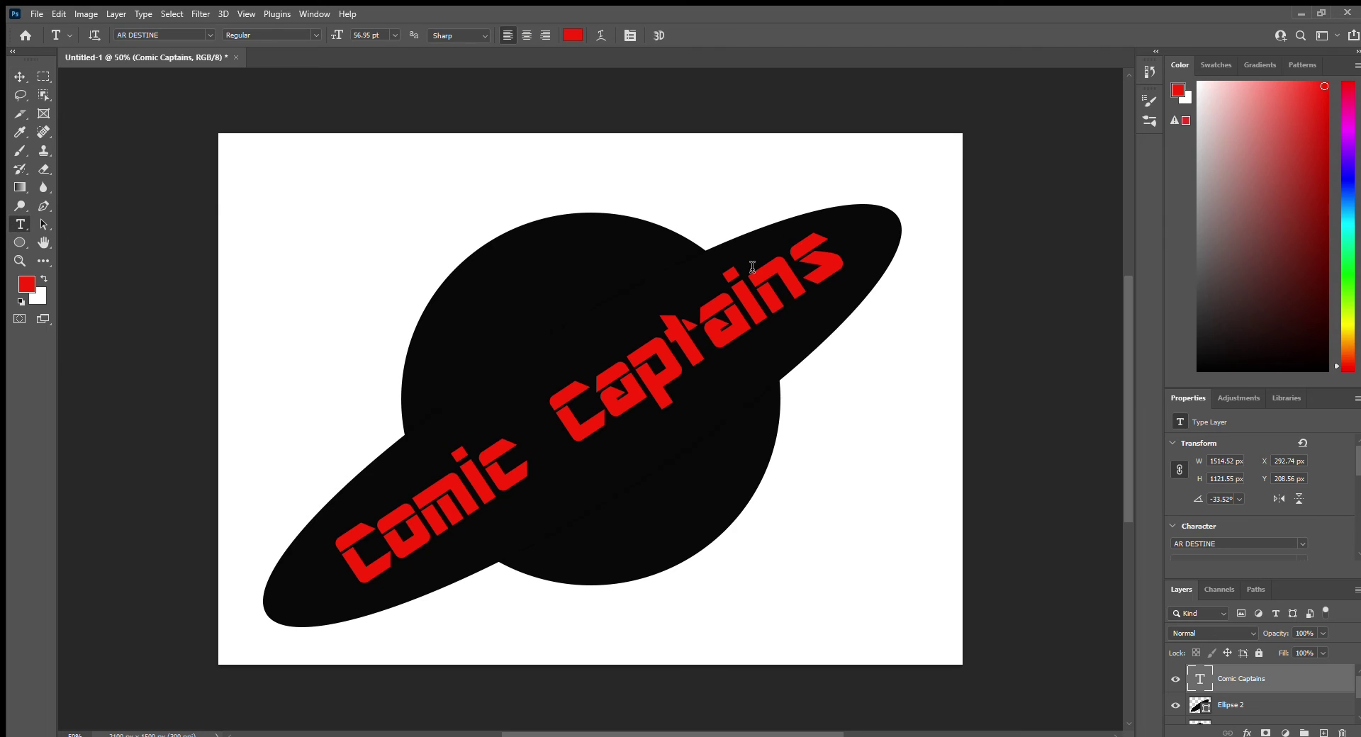
pyautogui.click(789, 268)
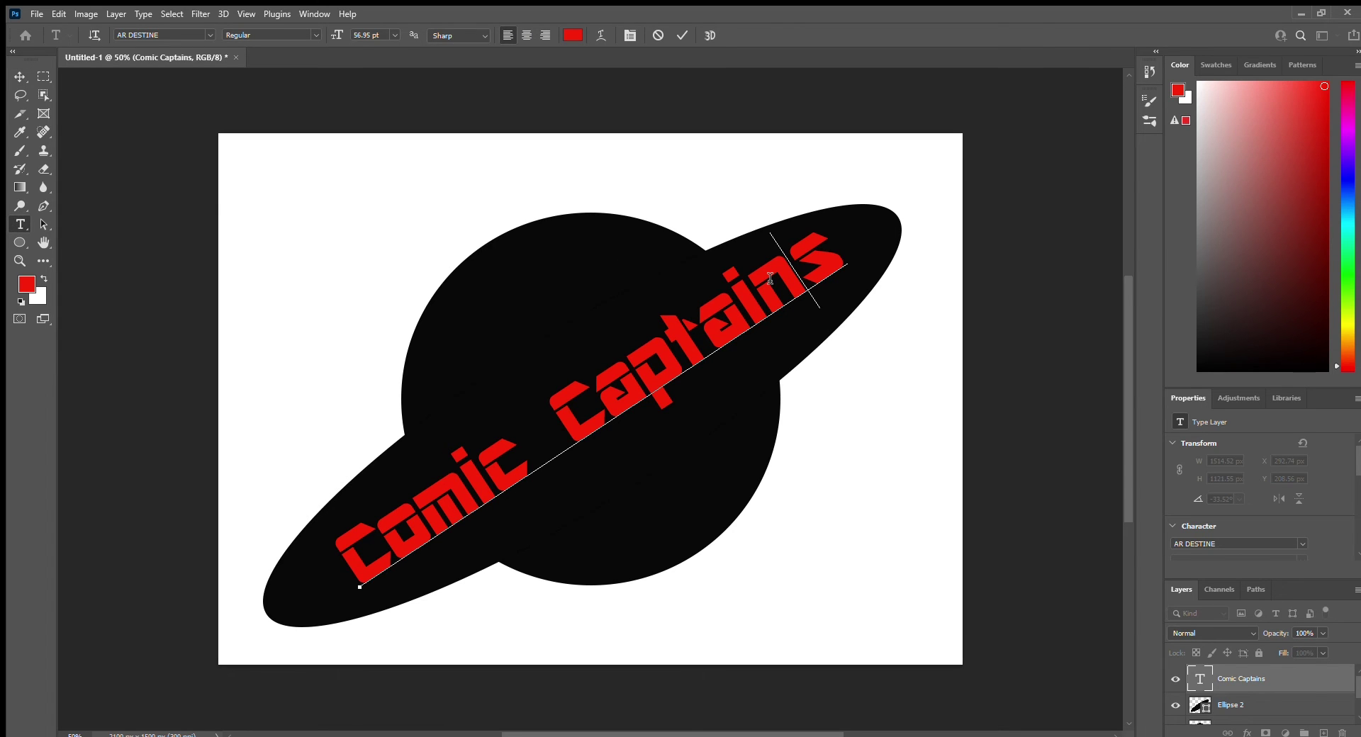
pyautogui.write("'")
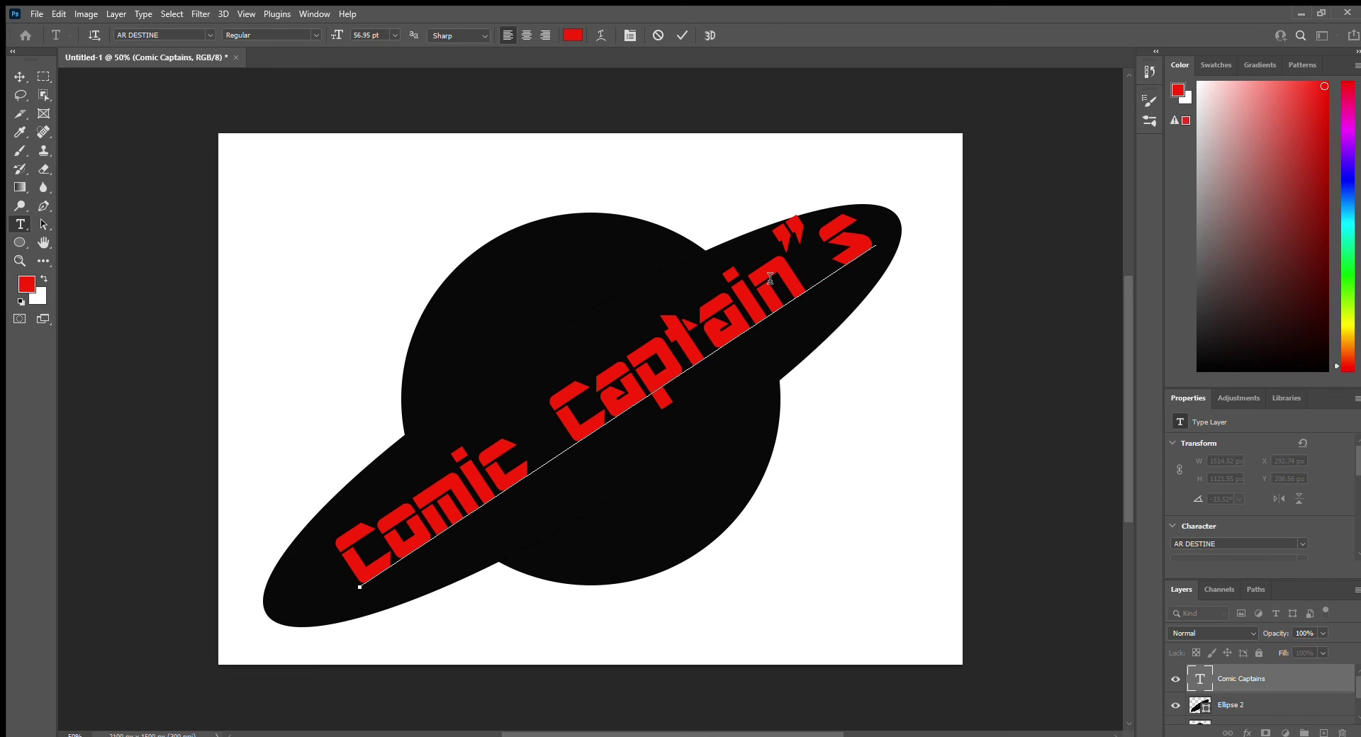
pyautogui.press('BackSpace')
pyautogui.write("'")
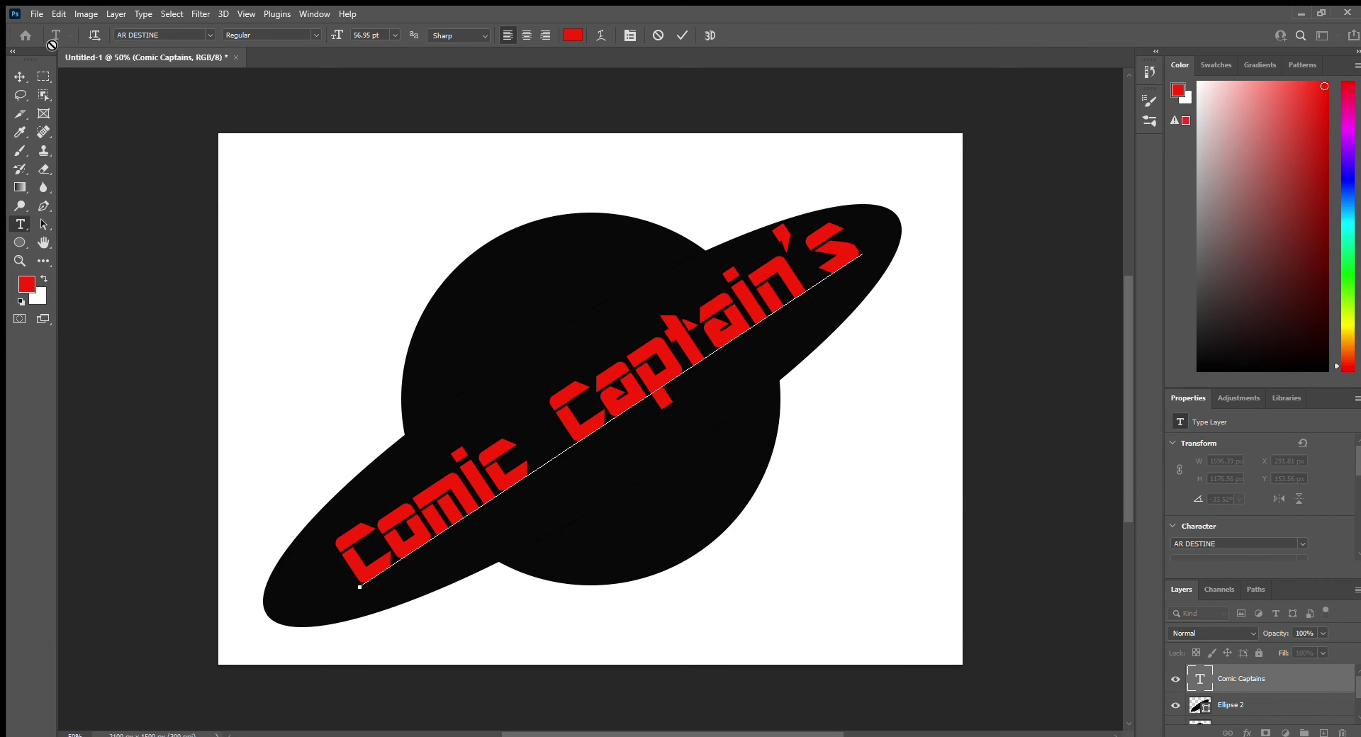
pyautogui.click(20, 76)
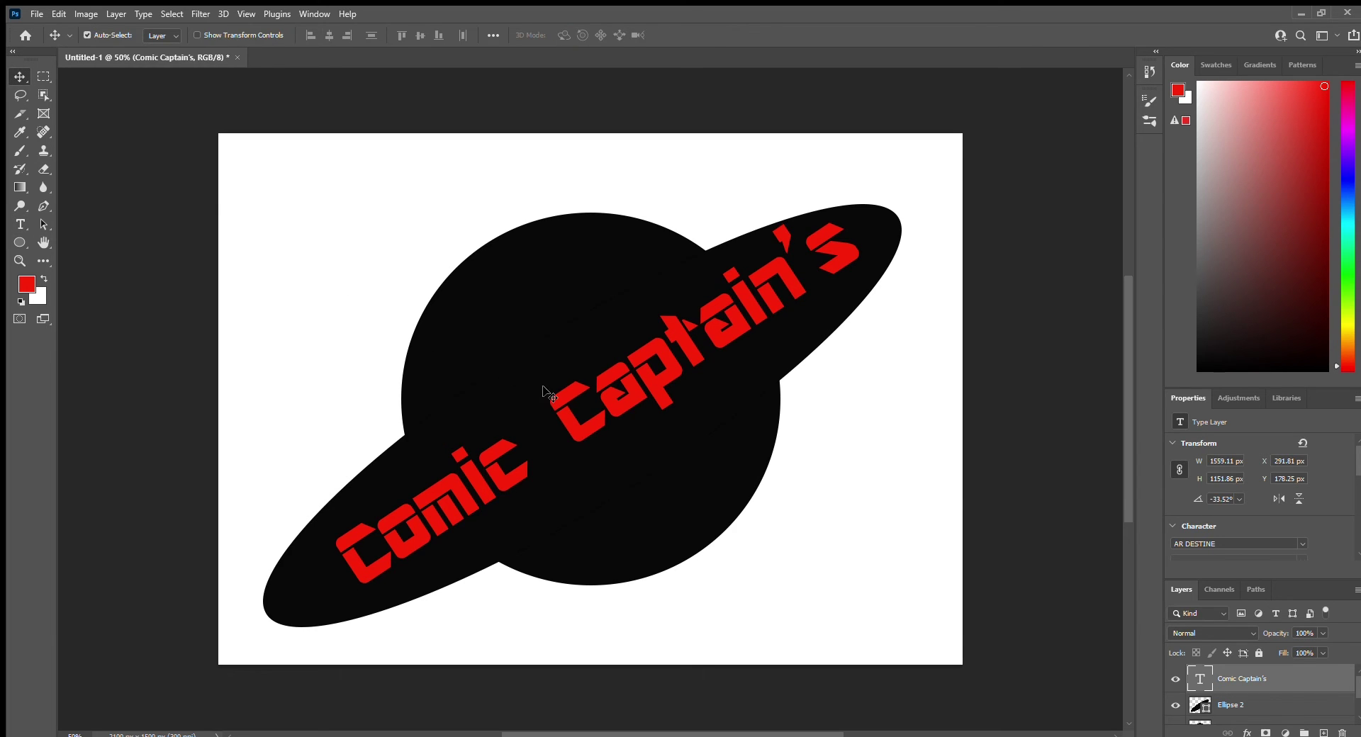
pyautogui.moveTo(583, 399); pyautogui.dragTo(578, 414)
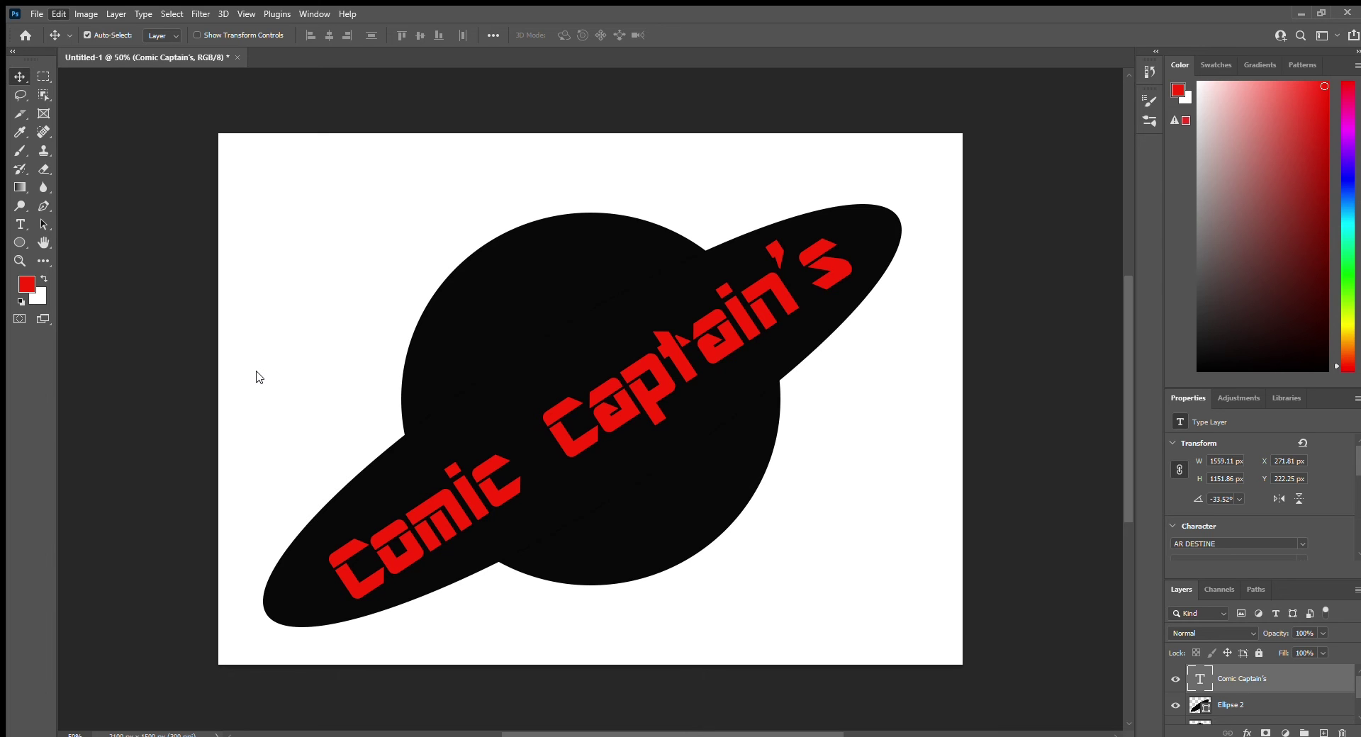
# - Rotate the title clockwise to −32.70° and position it at X 265.34, Y 230.23 px
pyautogui.hotkey('ctrl', 't')
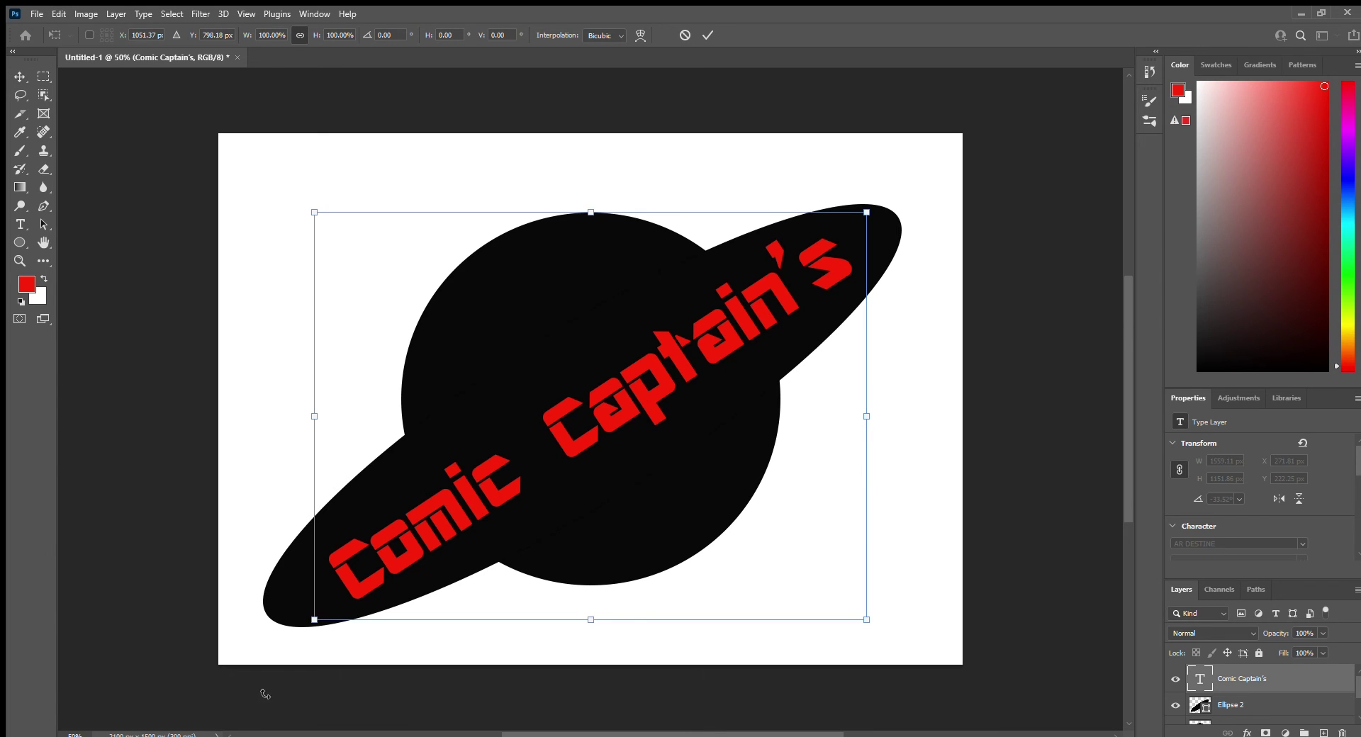
pyautogui.moveTo(309, 628); pyautogui.dragTo(309, 623)
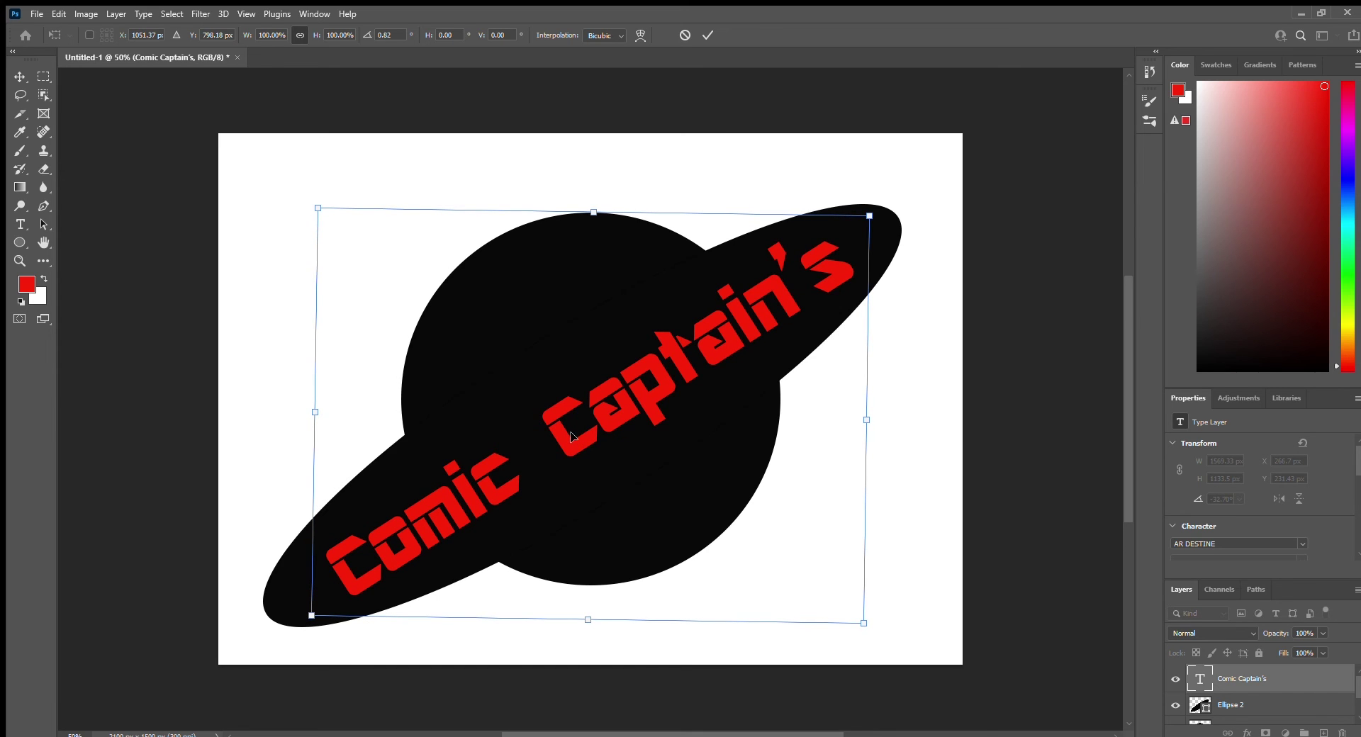
pyautogui.moveTo(572, 441)
pyautogui.mouseDown()
pyautogui.moveTo(564, 431)
pyautogui.moveTo(560, 451)
pyautogui.moveTo(571, 442)
pyautogui.mouseUp()
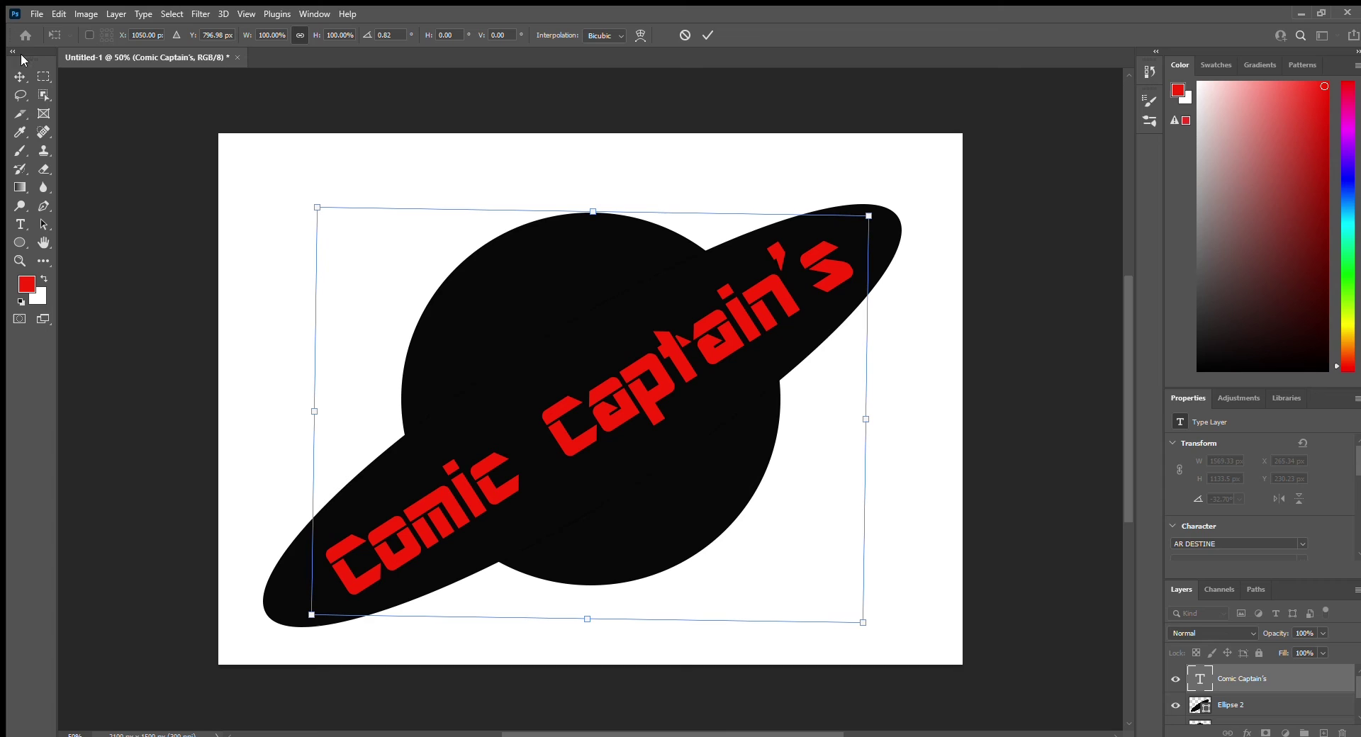
pyautogui.click(20, 76)
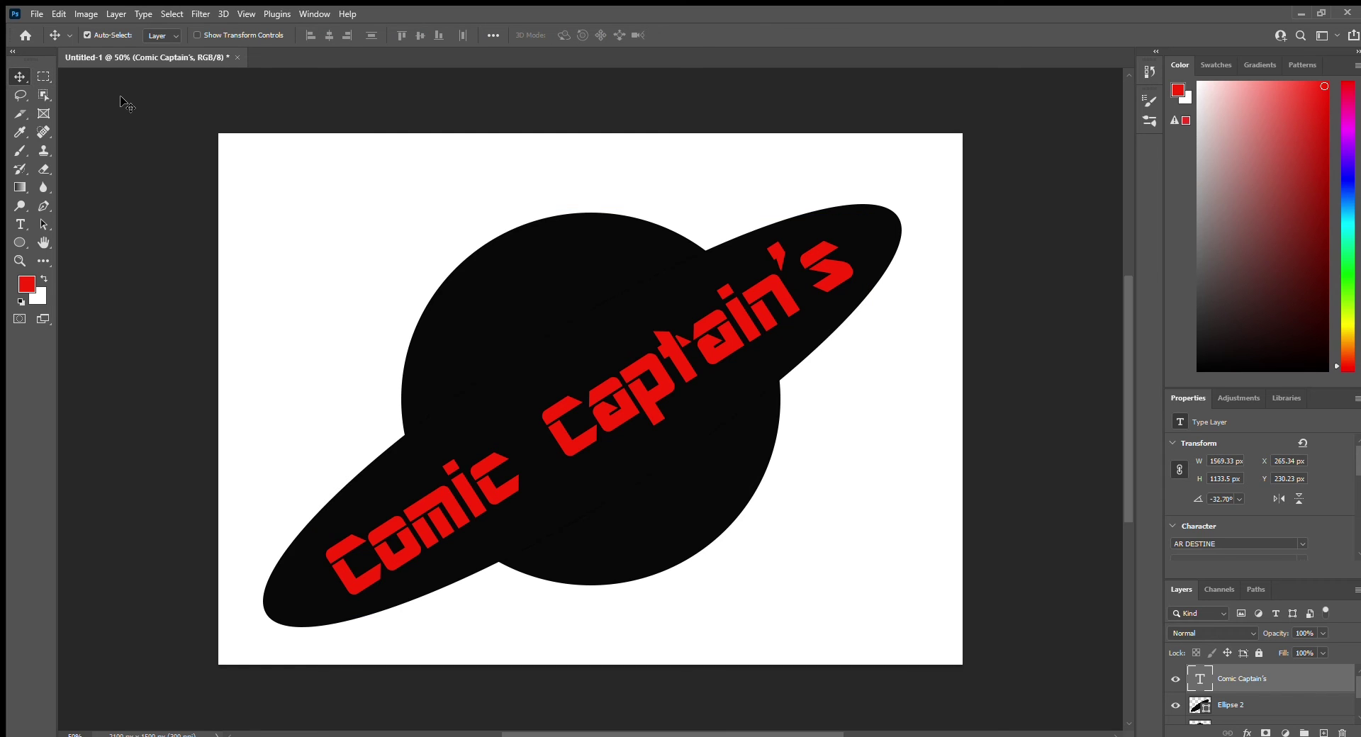